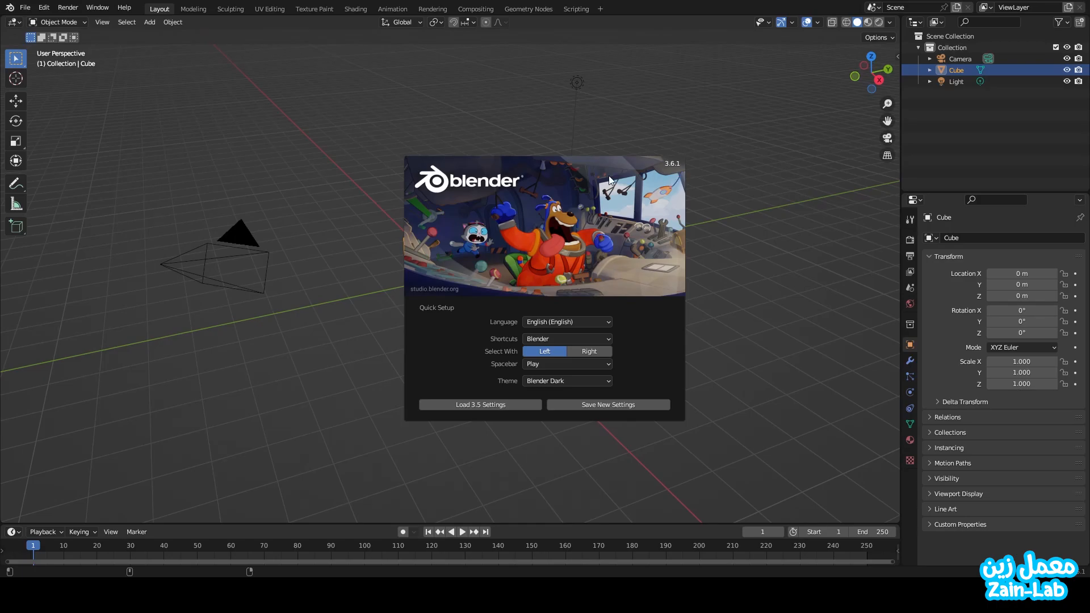
Step: Dismiss the splash screen and enlarge the timeline's height
left_click(652, 114)
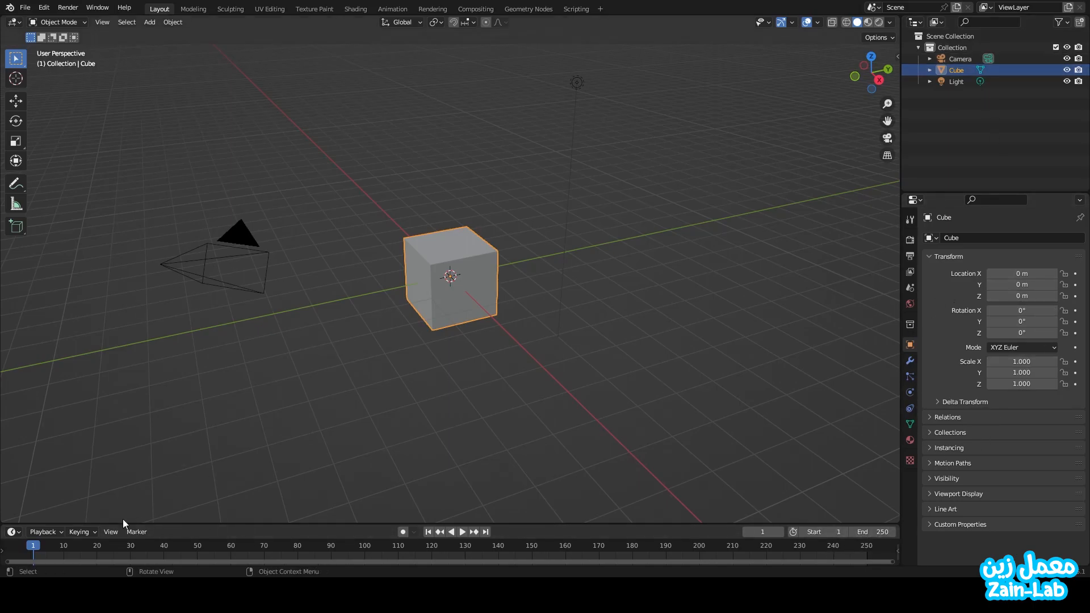
left_click_drag(423, 523, 423, 459)
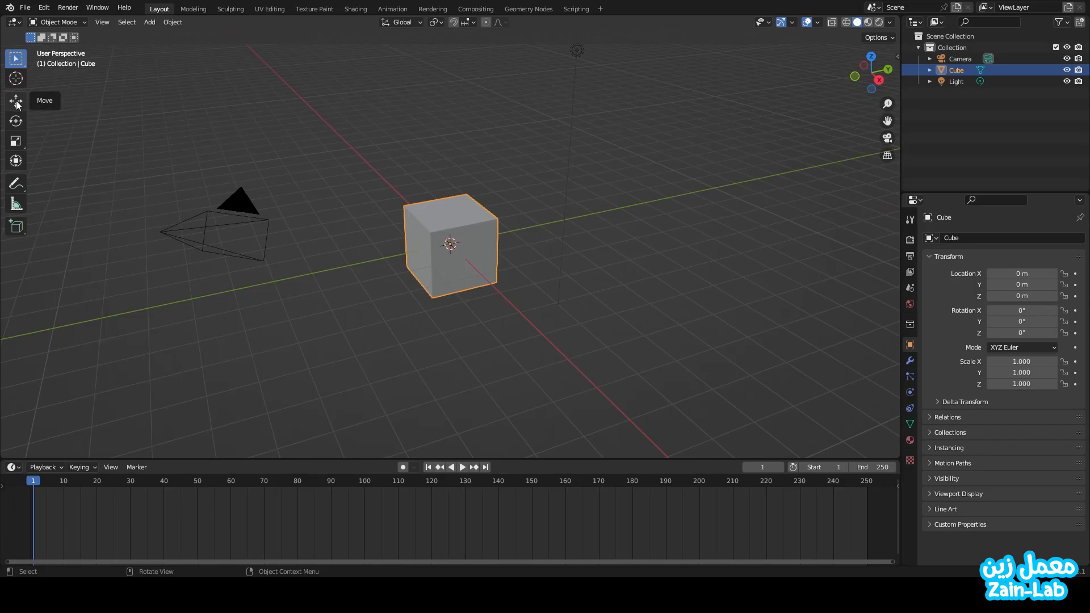
Step: Move the default cube along the Y axis to about -7.07 m
left_click(17, 121)
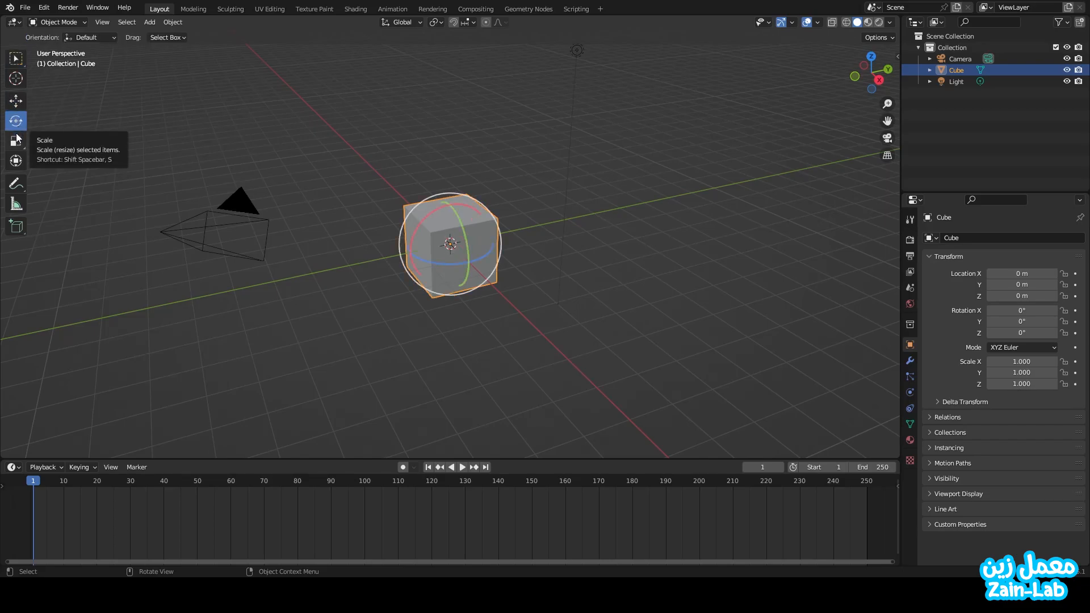
left_click(16, 139)
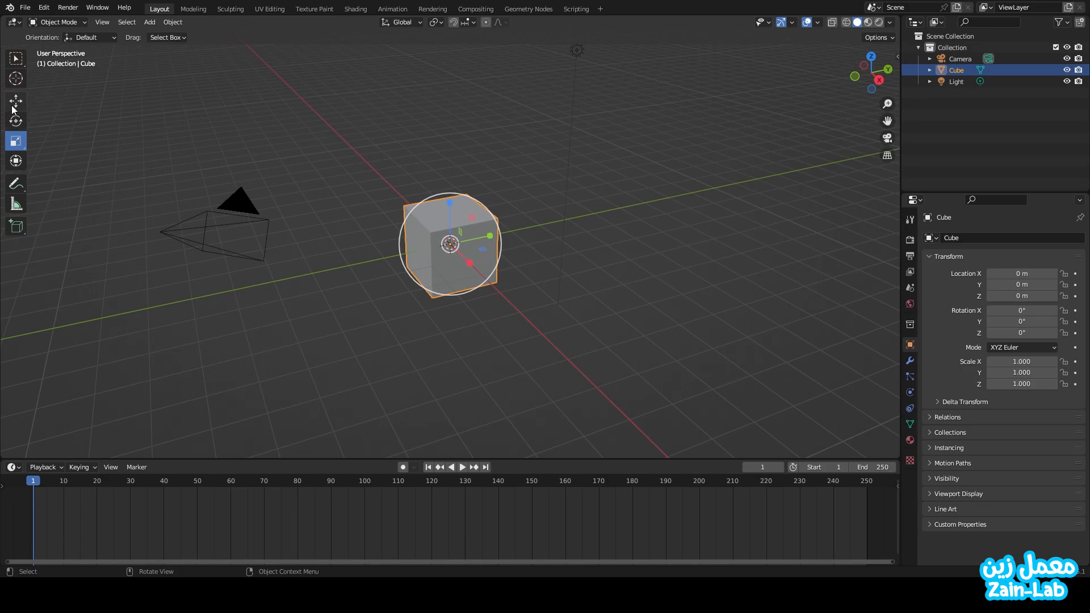
left_click(16, 102)
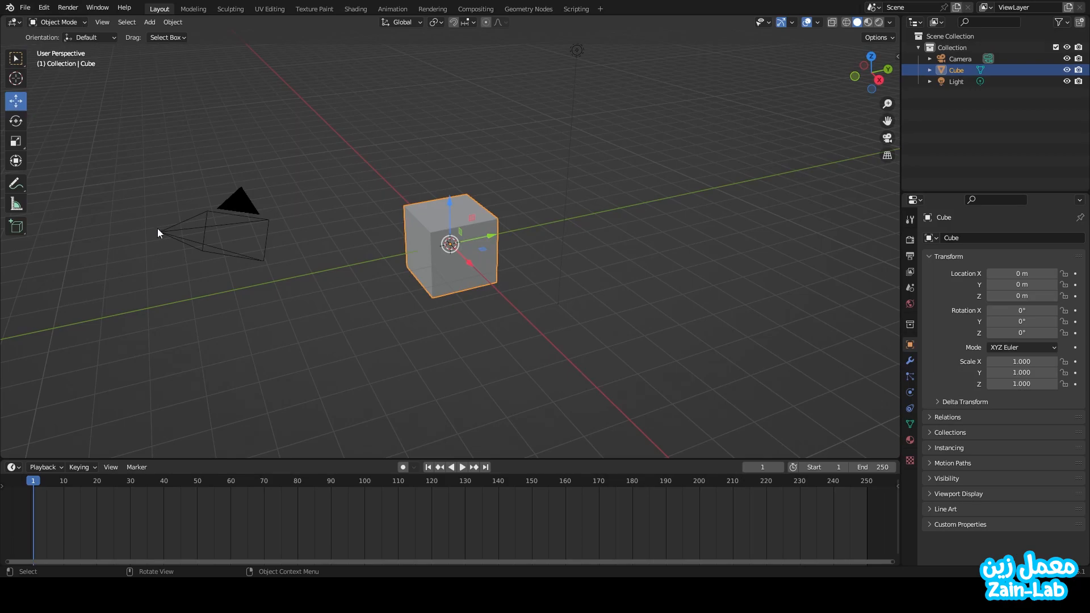
left_click_drag(489, 235, 220, 316)
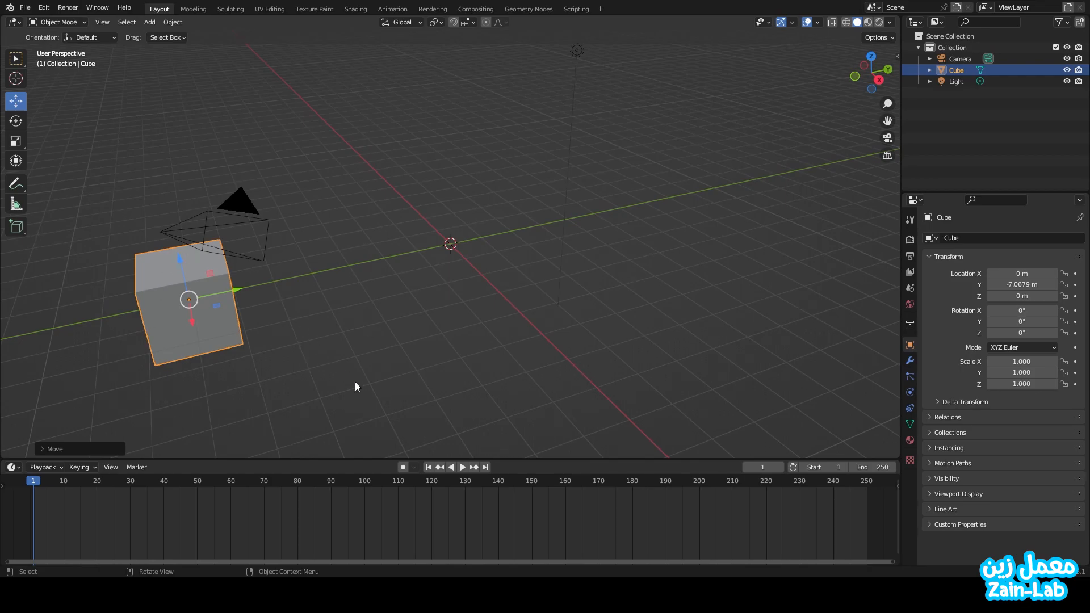
Step: Enable auto keying and keyframe the cube at frame 1 with its Y location at about -7.46 m
left_click(404, 467)
left_click_drag(226, 292, 235, 291)
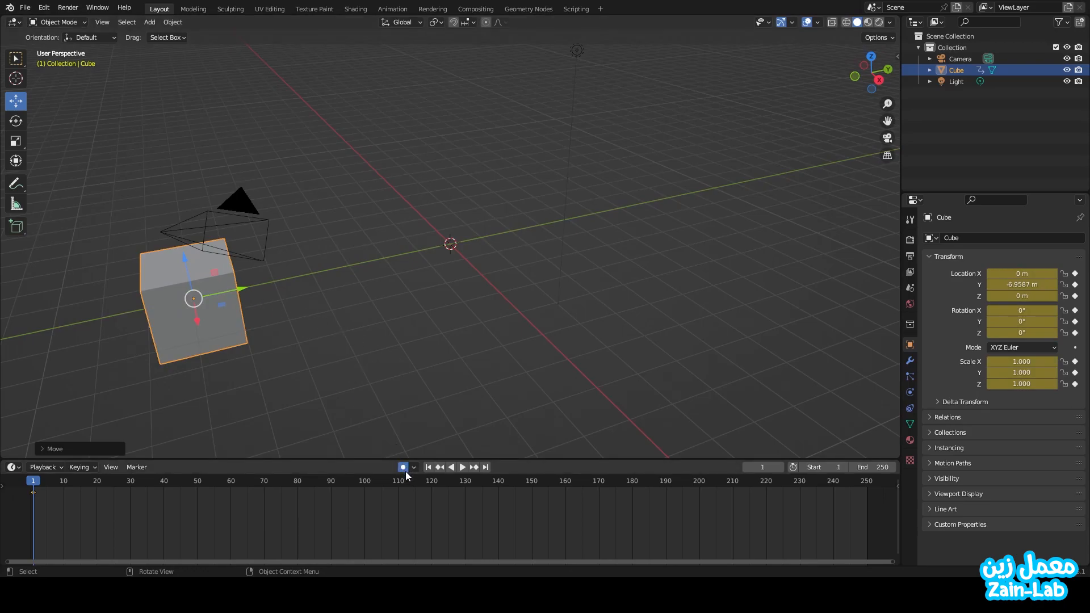
left_click_drag(237, 291, 182, 454)
Step: Keyframe the cube at frame 79 by moving it along Y to about 6.16 m
left_click_drag(36, 485, 295, 488)
left_click_drag(216, 294, 675, 175)
left_click_drag(297, 481, 308, 482)
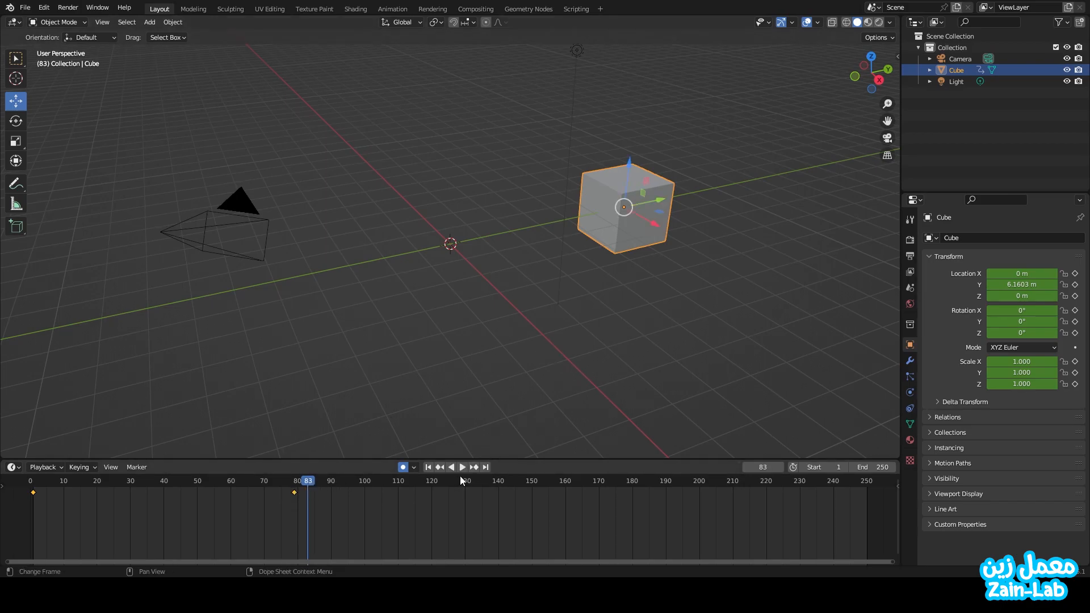
left_click(441, 466)
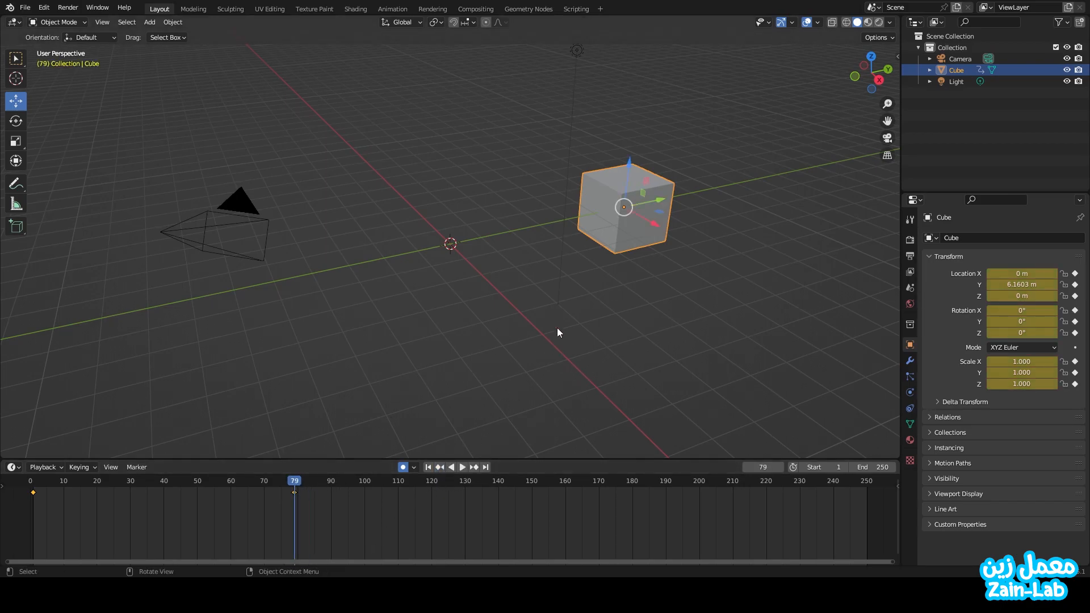
Step: Rotate the cube at frame 79 to about 16.6° on X, 162.3° on Y and 84.8° on Z, and scrub through the motion
left_click(16, 121)
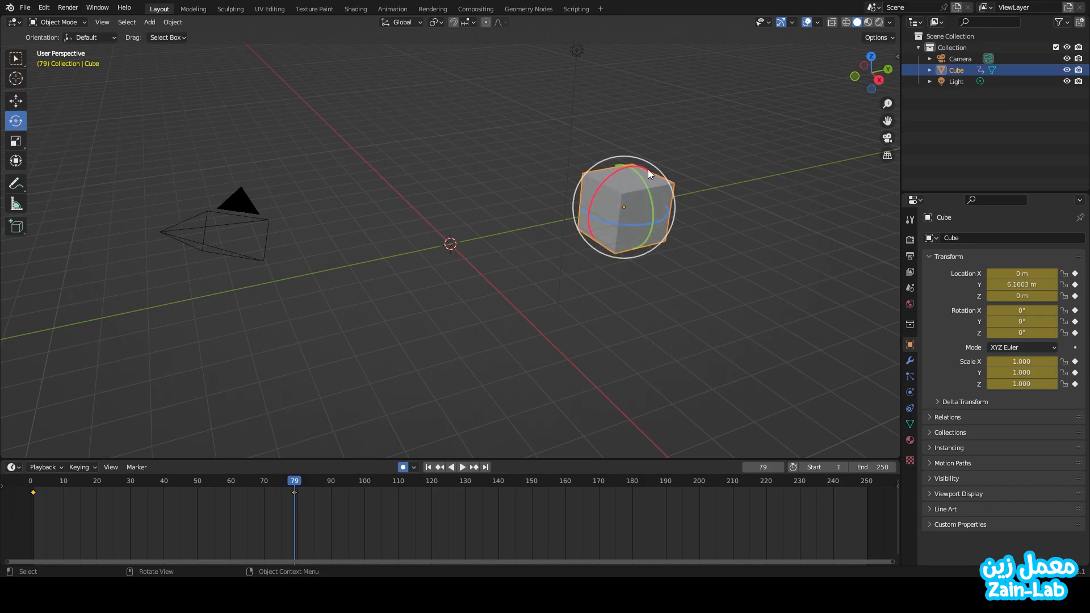
left_click_drag(646, 191, 658, 214)
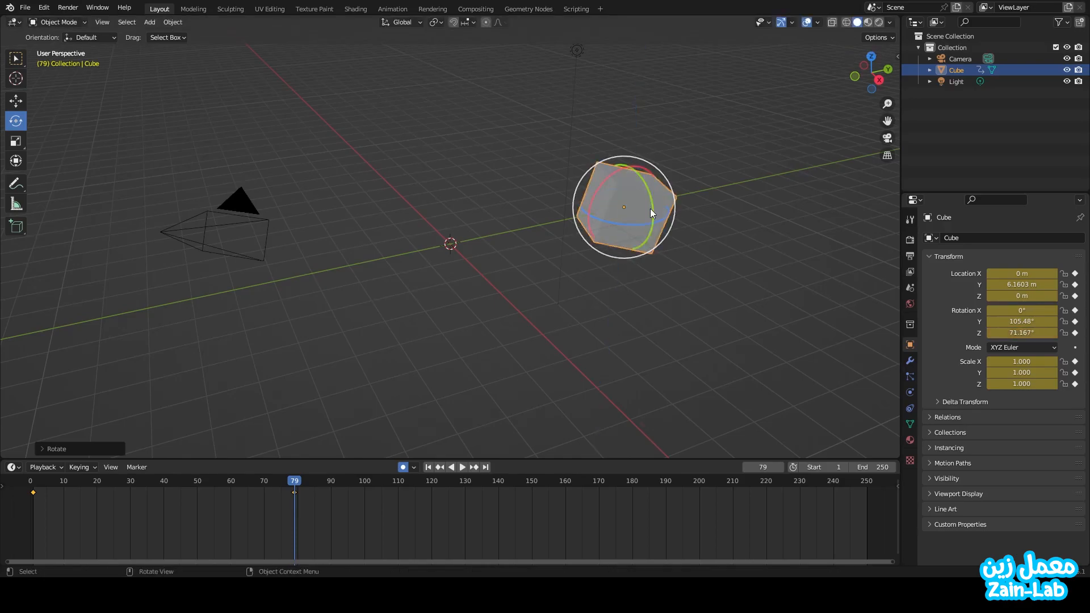
left_click(644, 151)
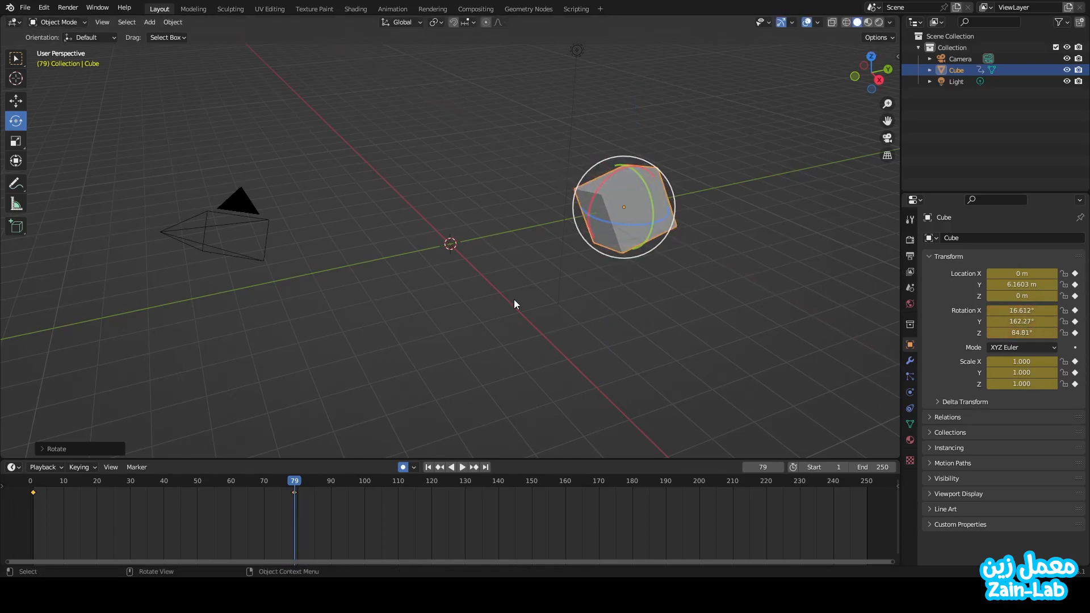
left_click_drag(295, 484, 216, 472)
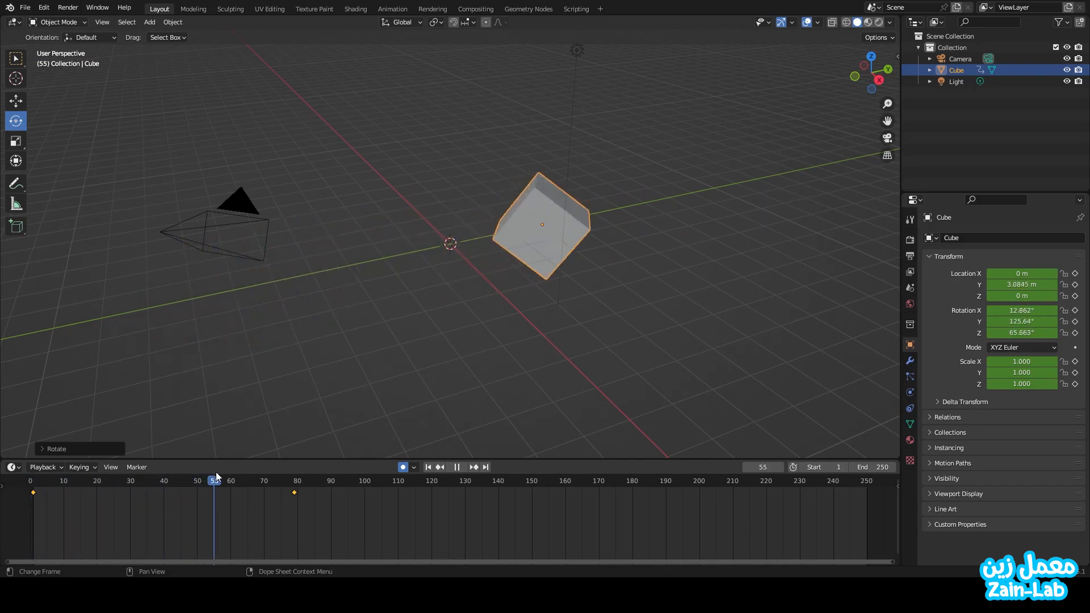
Step: Scale the cube non-uniformly at the frame 79 keyframe, enlarging it on X and Y and reducing it on Z
left_click(474, 468)
left_click(23, 144)
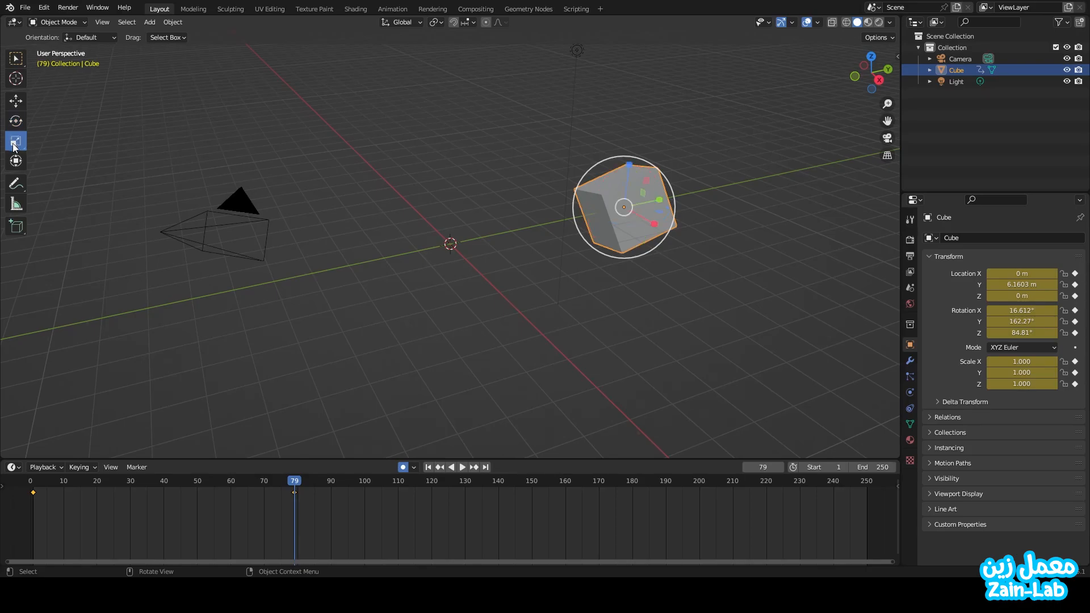
left_click_drag(660, 203, 701, 247)
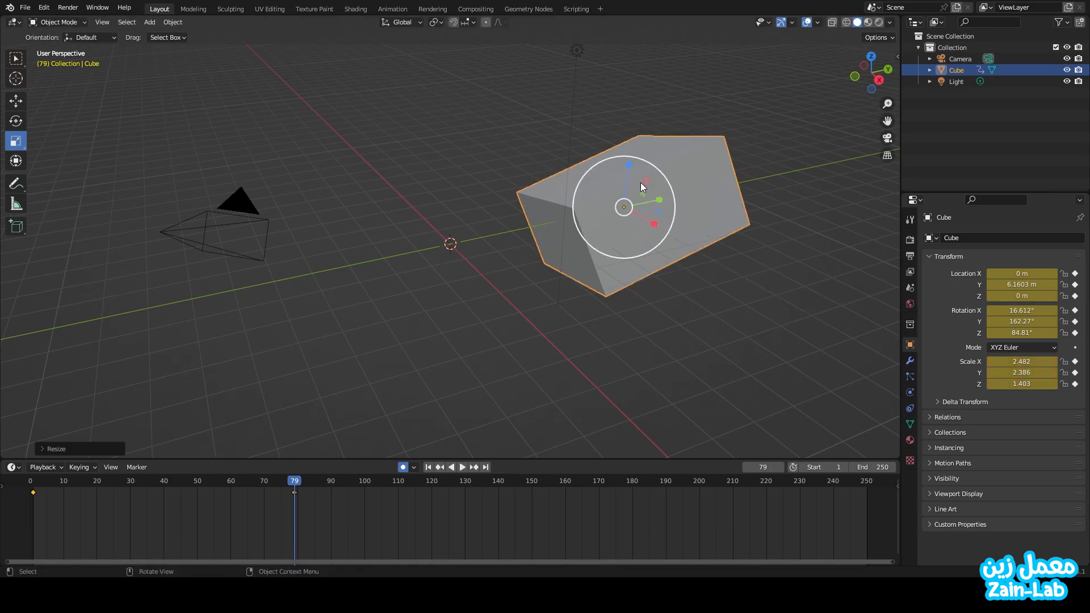
left_click_drag(627, 167, 623, 219)
Step: Preview the cube's keyframed animation, and reduce the timeline's height with the Move tool active and the playhead at frame 0
left_click_drag(295, 486, 54, 484)
key("space")
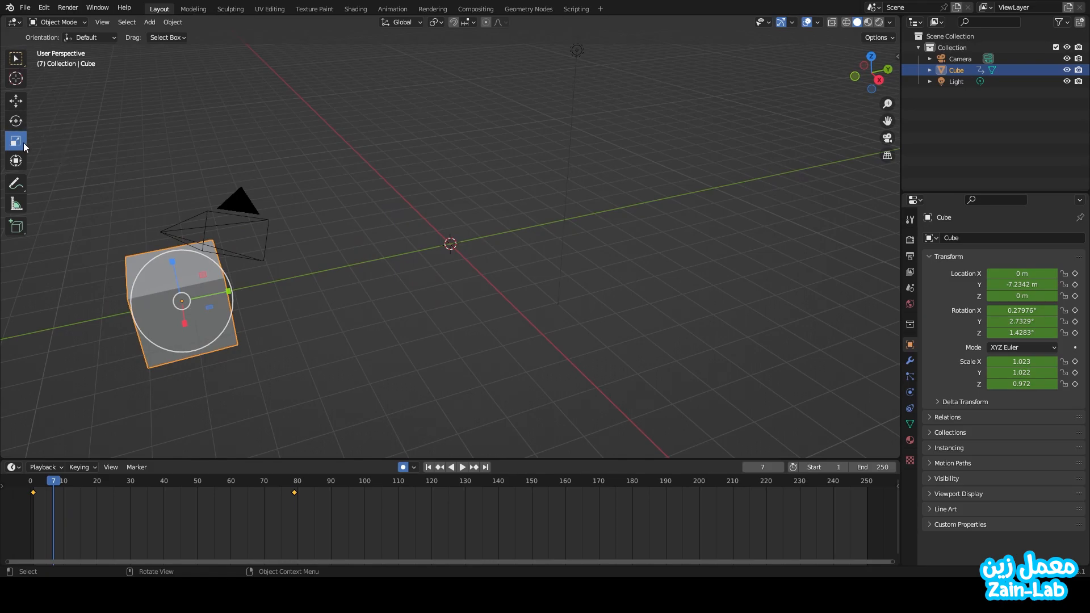
left_click(17, 121)
left_click(16, 102)
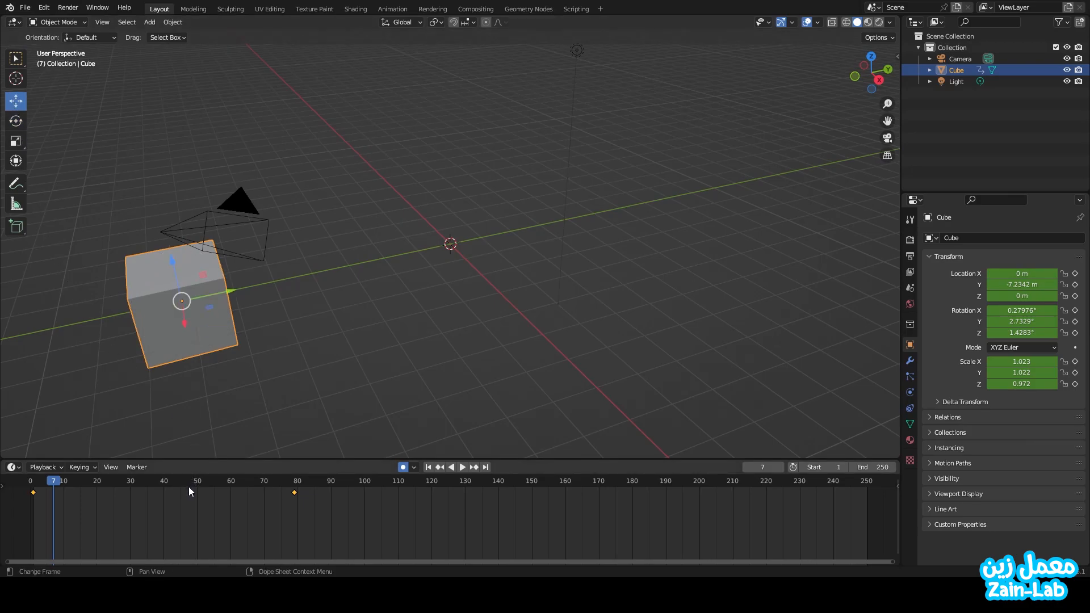
key("space")
key("Escape")
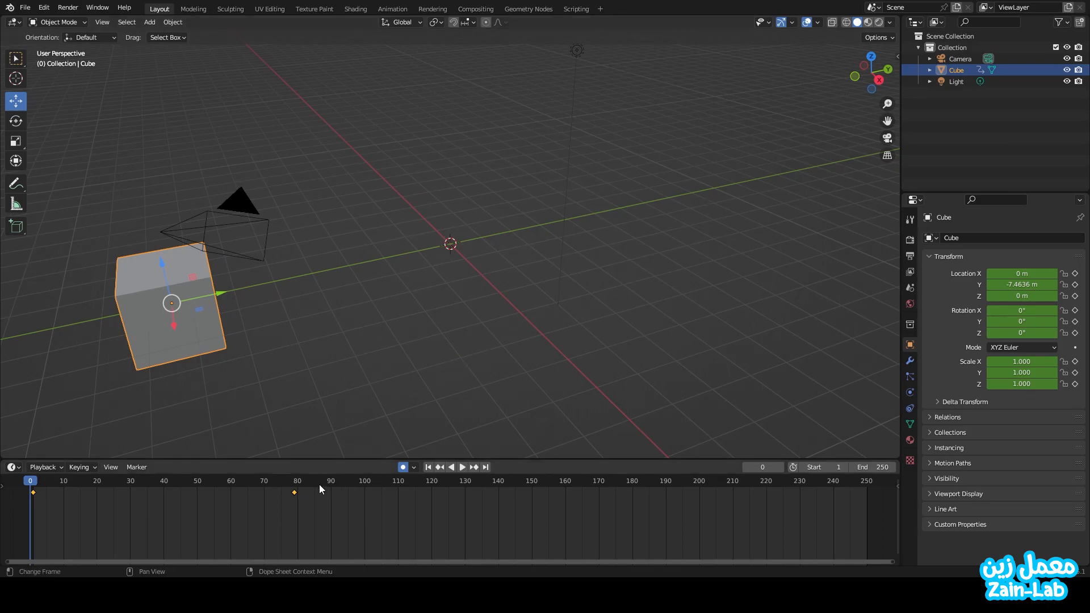
left_click_drag(319, 459, 316, 531)
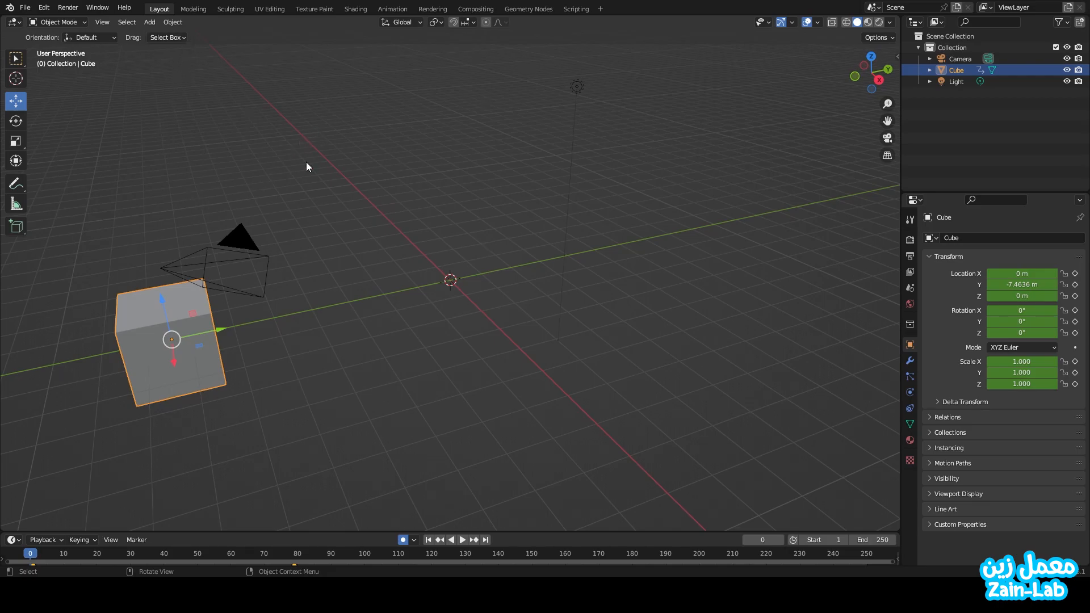
Step: Look through the Shading, UV Editing and Sculpting workspaces and return to the Layout workspace
left_click(356, 9)
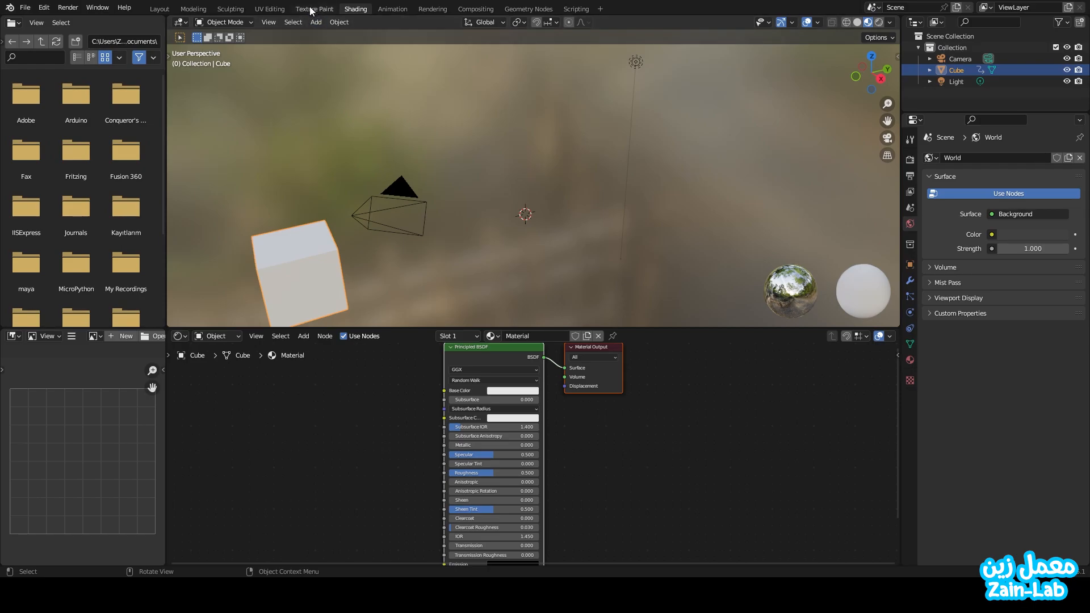
left_click(270, 9)
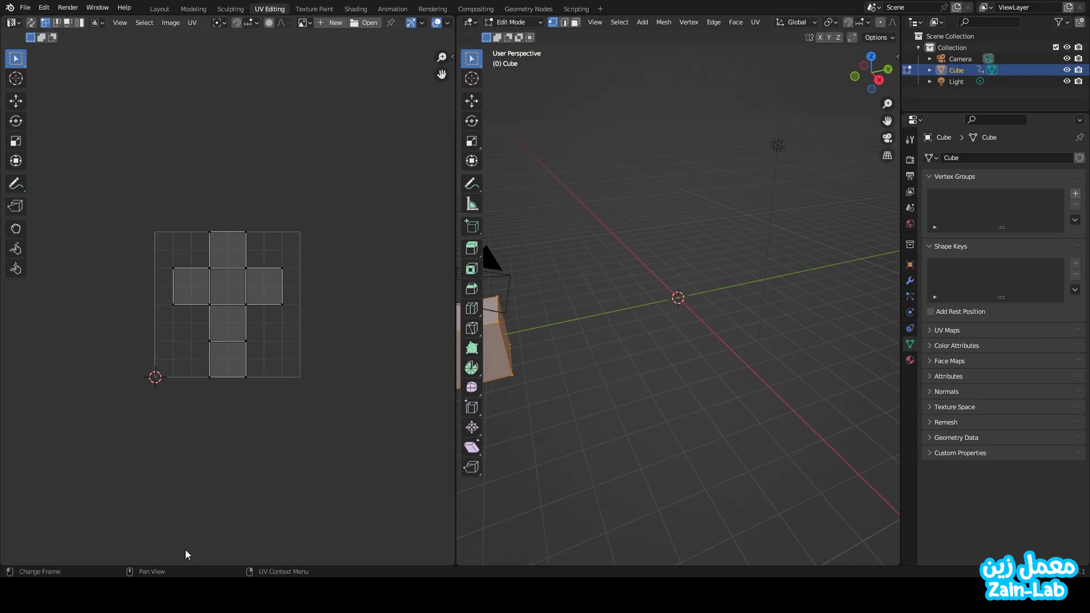
left_click(231, 9)
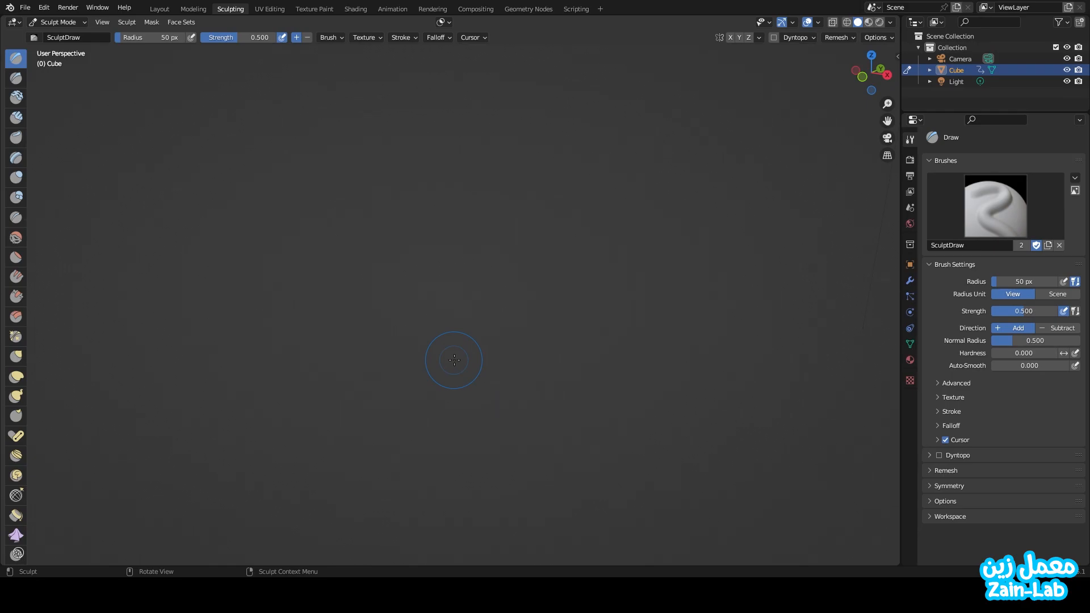
left_click(161, 9)
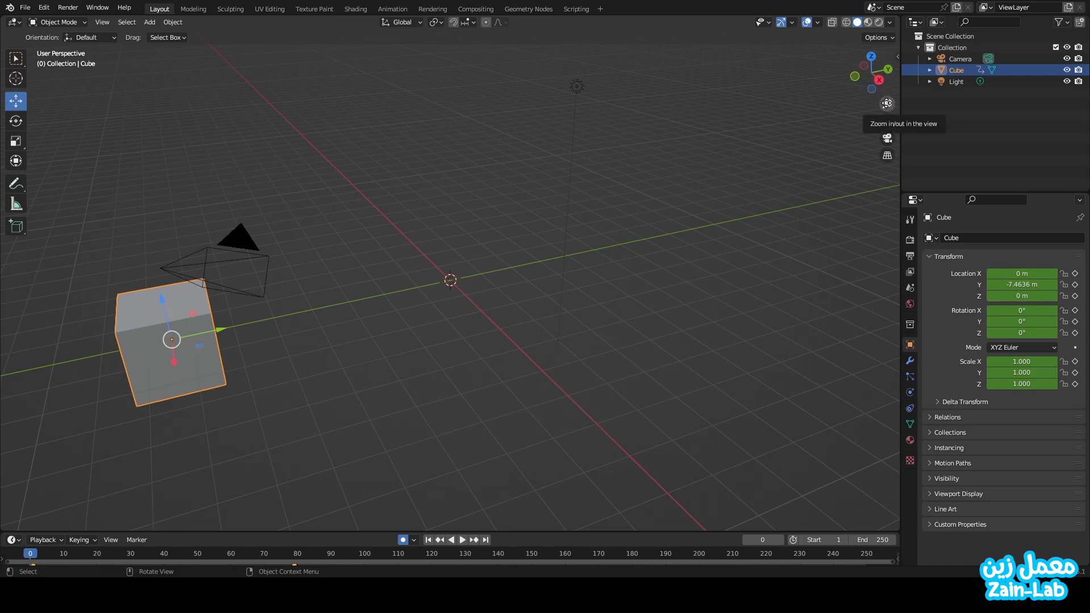
Step: Zoom out and pan the 3D viewport, and look at the scene through the camera before returning to the user perspective
left_click(887, 103)
left_click_drag(887, 104, 584, 394)
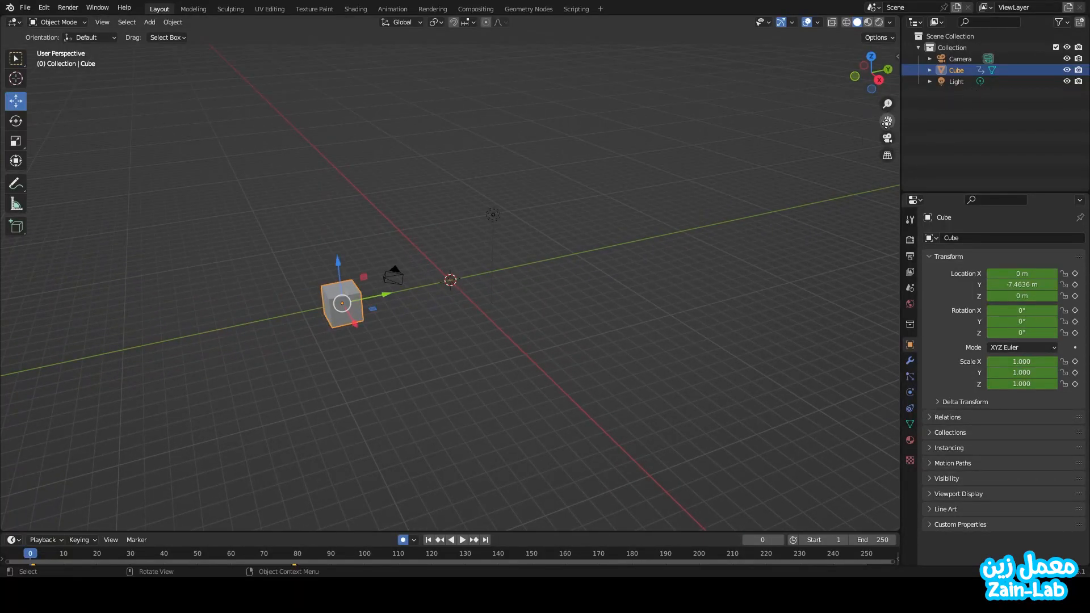
left_click_drag(427, 327, 887, 213)
left_click_drag(887, 120, 700, 78)
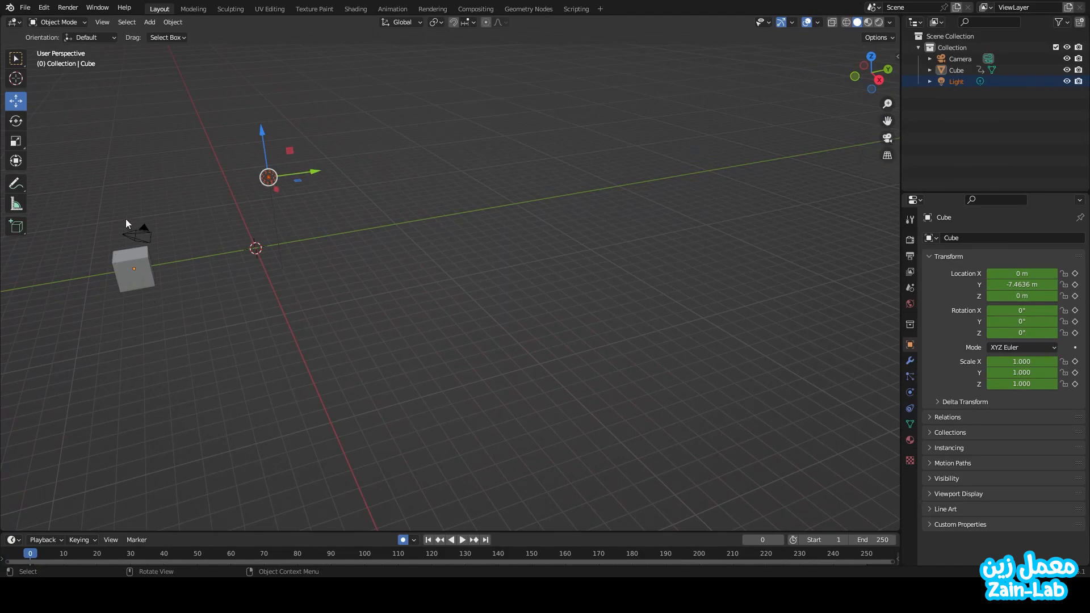
left_click(886, 139)
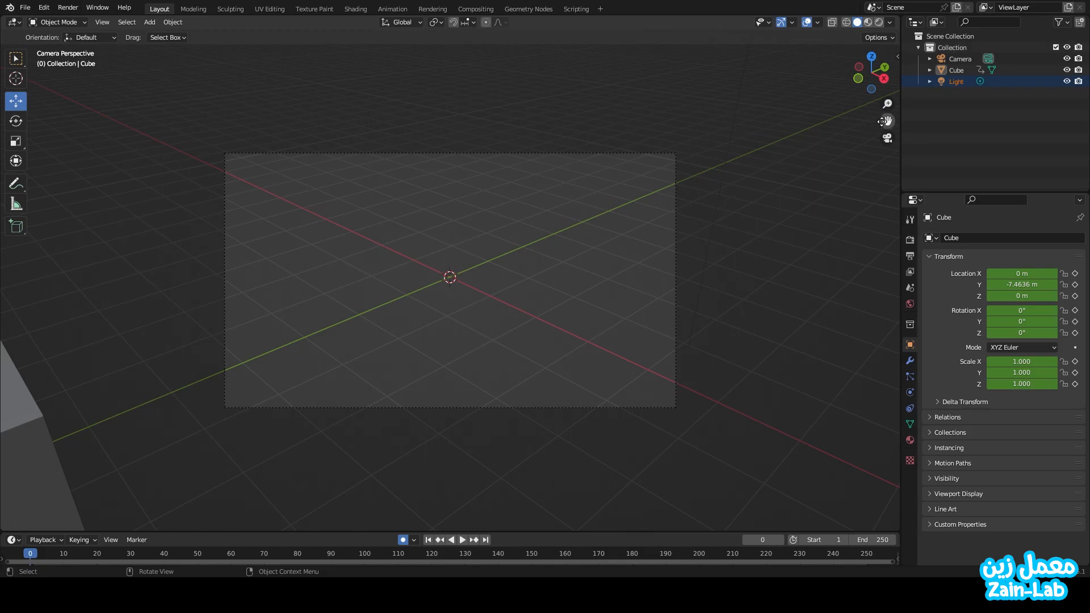
left_click(886, 139)
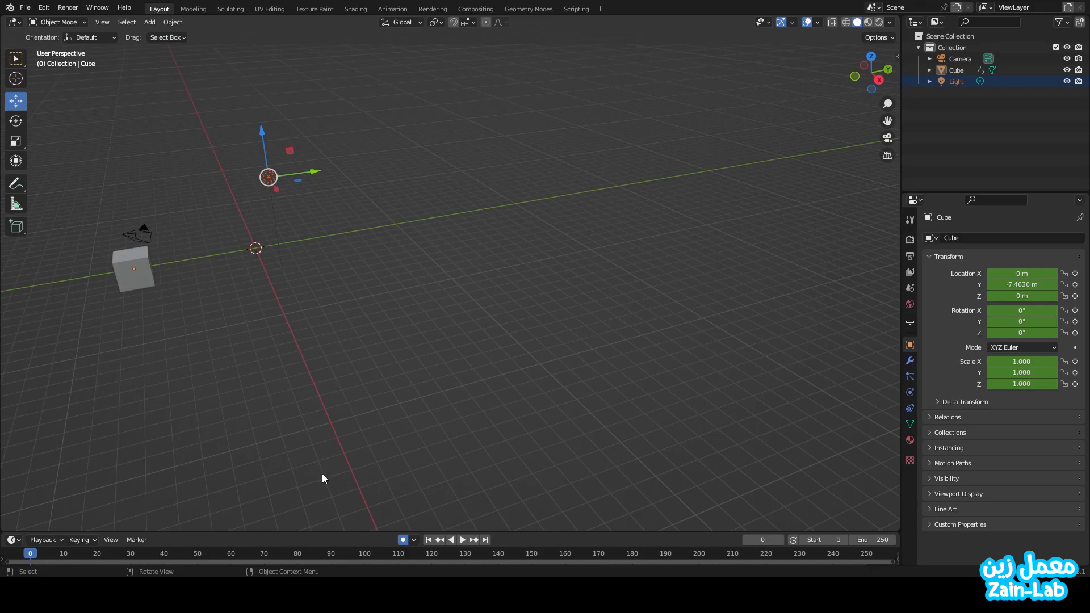
Step: View the scene from the top, right and back presets, and orbit into a tilted perspective
left_click(872, 57)
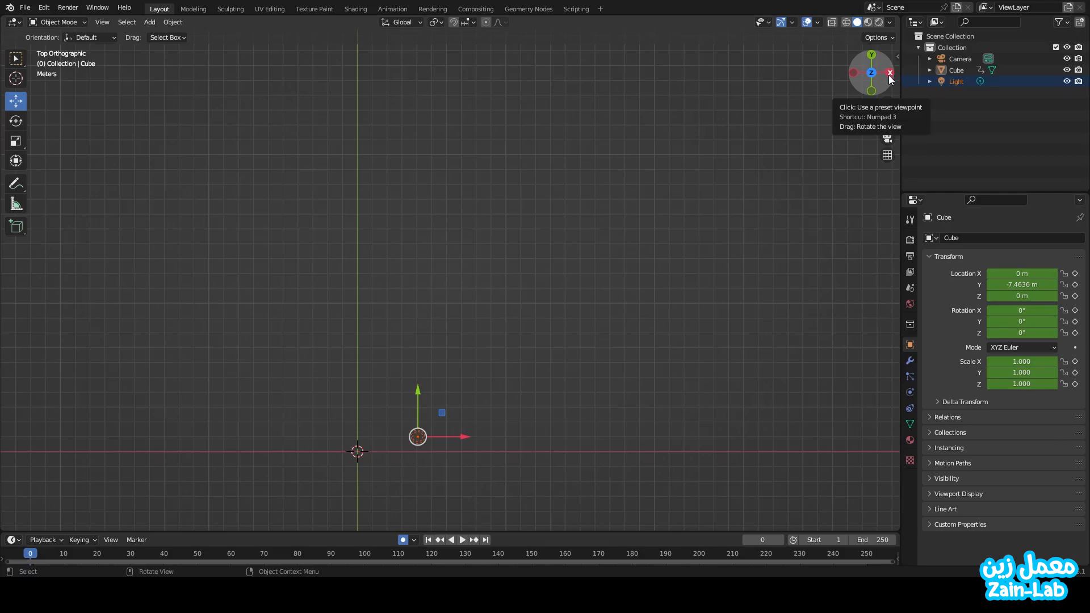
left_click(890, 73)
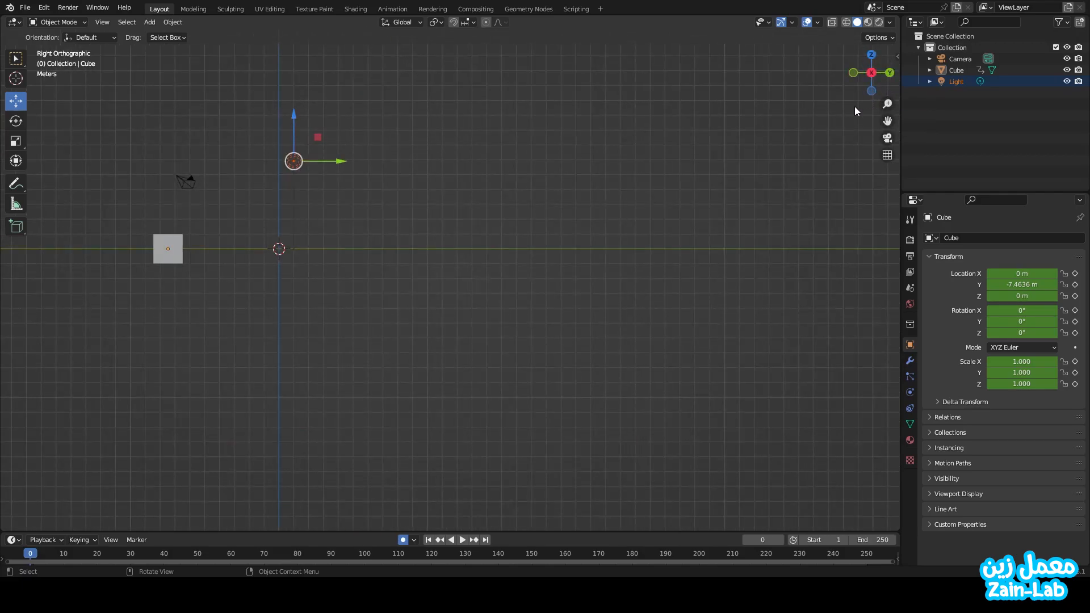
left_click(889, 73)
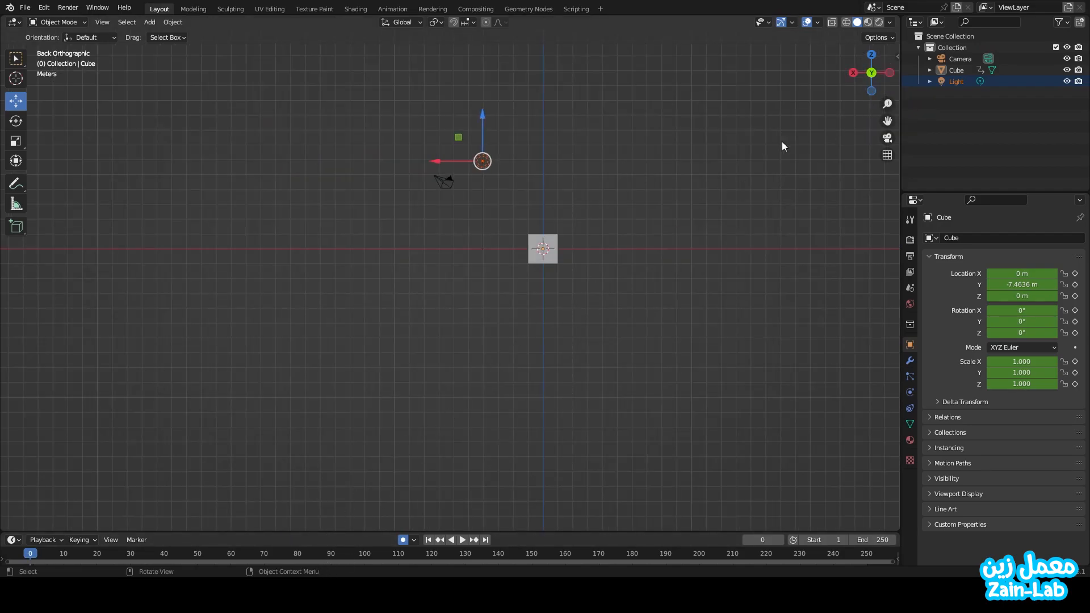
left_click_drag(877, 80, 803, 124)
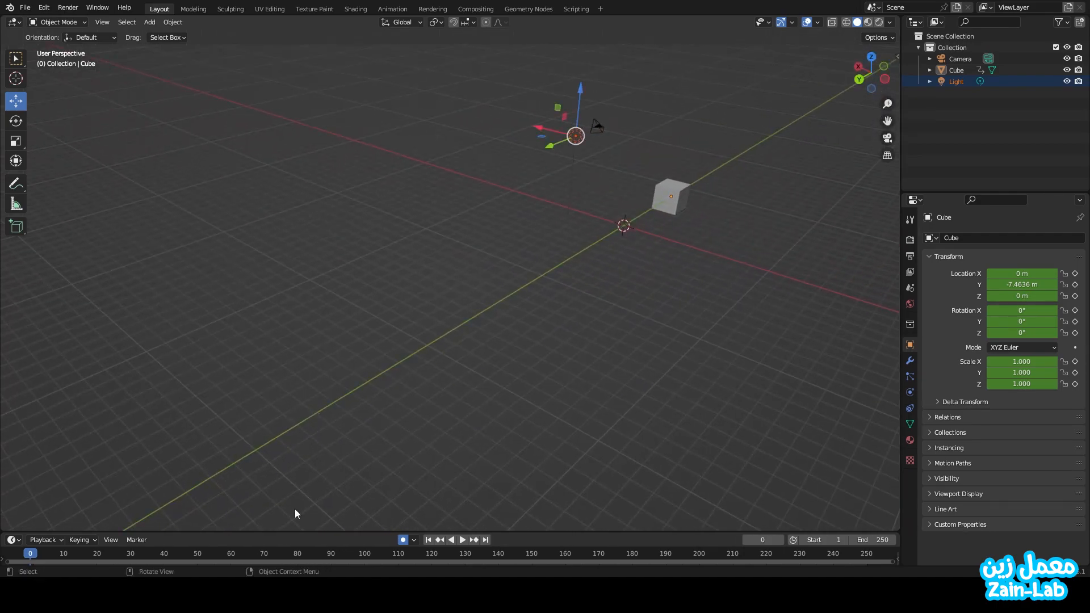
mouse_move(873, 78)
left_mouse_down()
mouse_move(842, 97)
mouse_move(902, 87)
mouse_move(867, 98)
left_mouse_up()
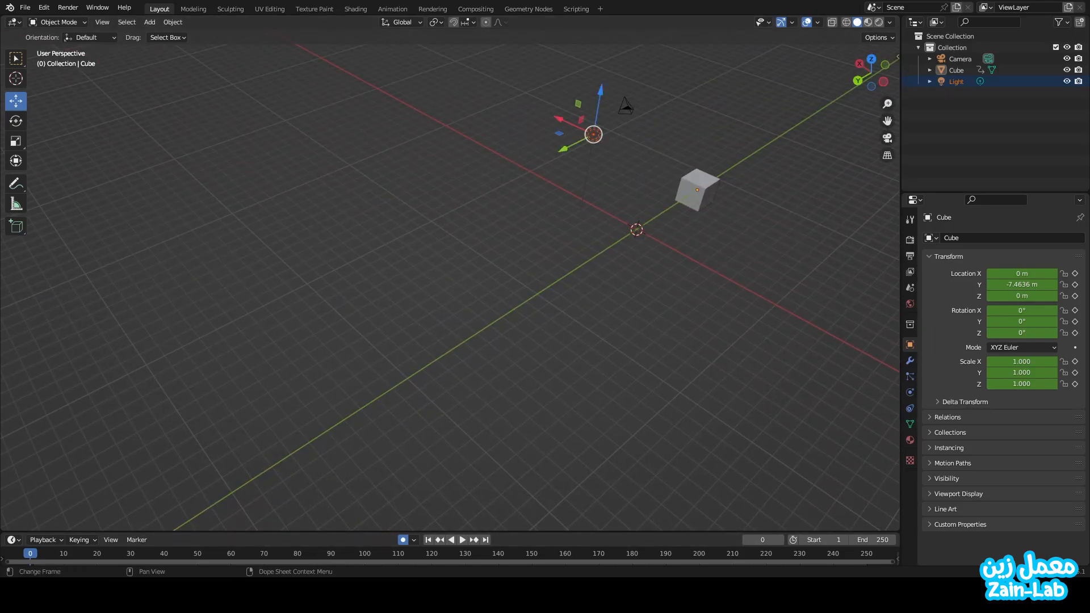
Step: Show the transform properties inside the 3D viewport and inspect them for the cube and the camera
left_click(897, 55)
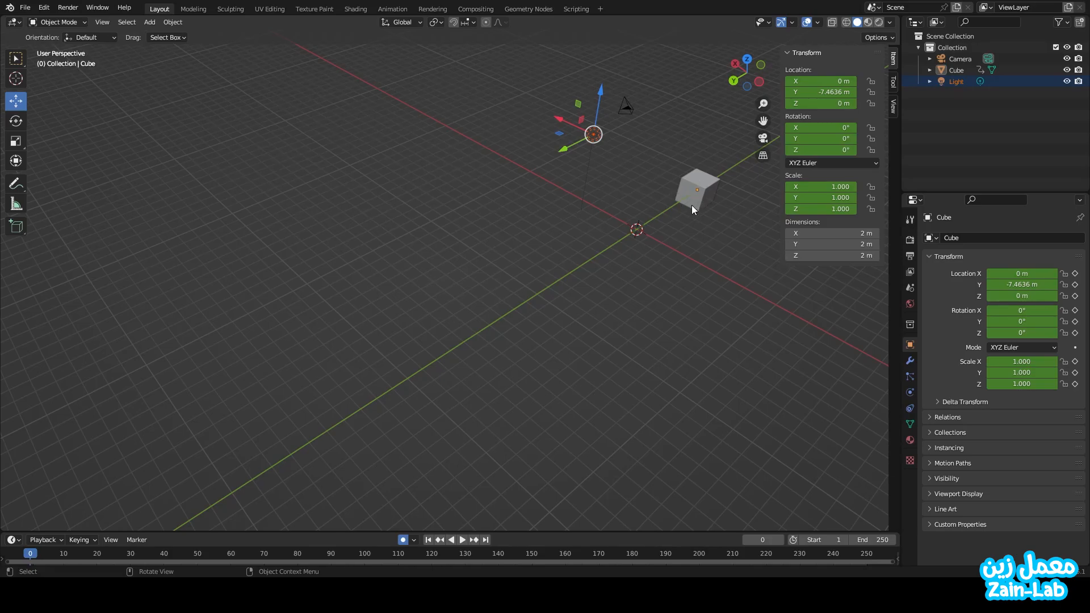
left_click(954, 70)
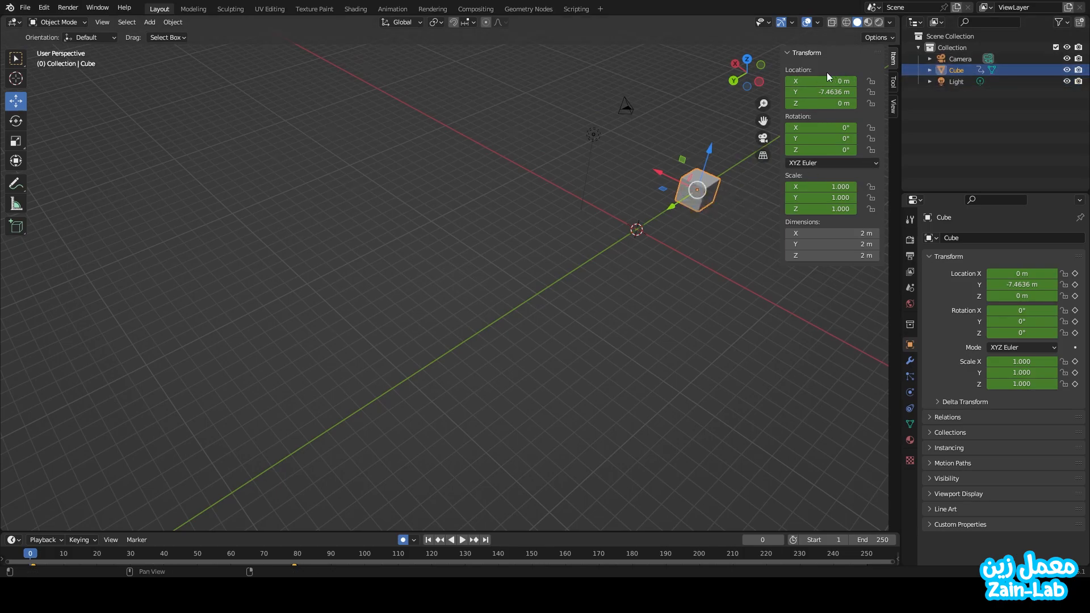
left_click(957, 60)
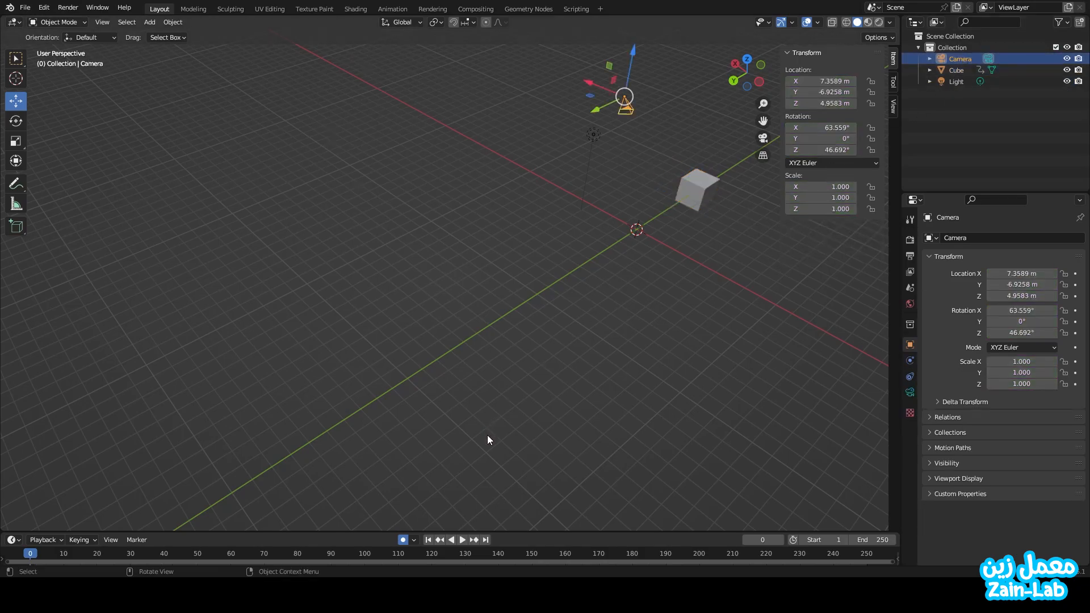
Step: Delete the animated cube from the scene
left_click(697, 199)
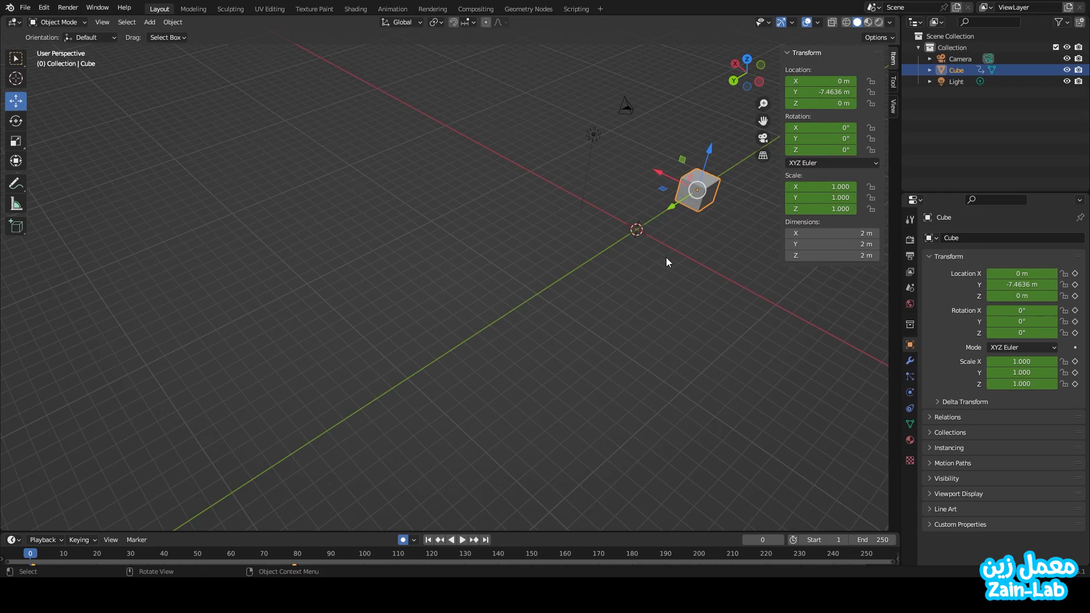
key("Delete")
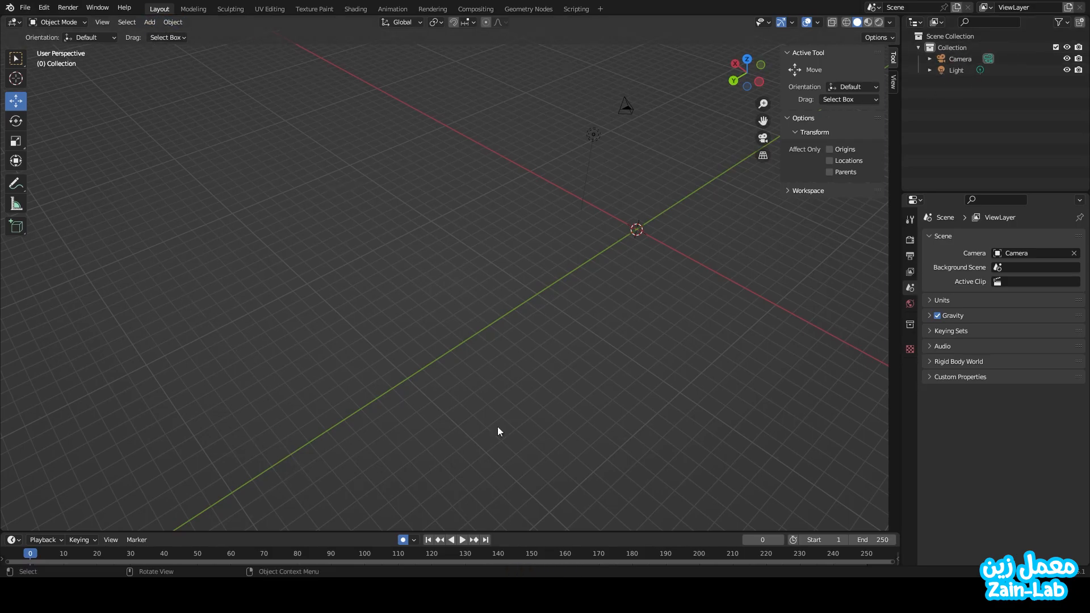
Step: Split the 3D viewport vertically into two side-by-side areas of roughly equal width
right_click(316, 531)
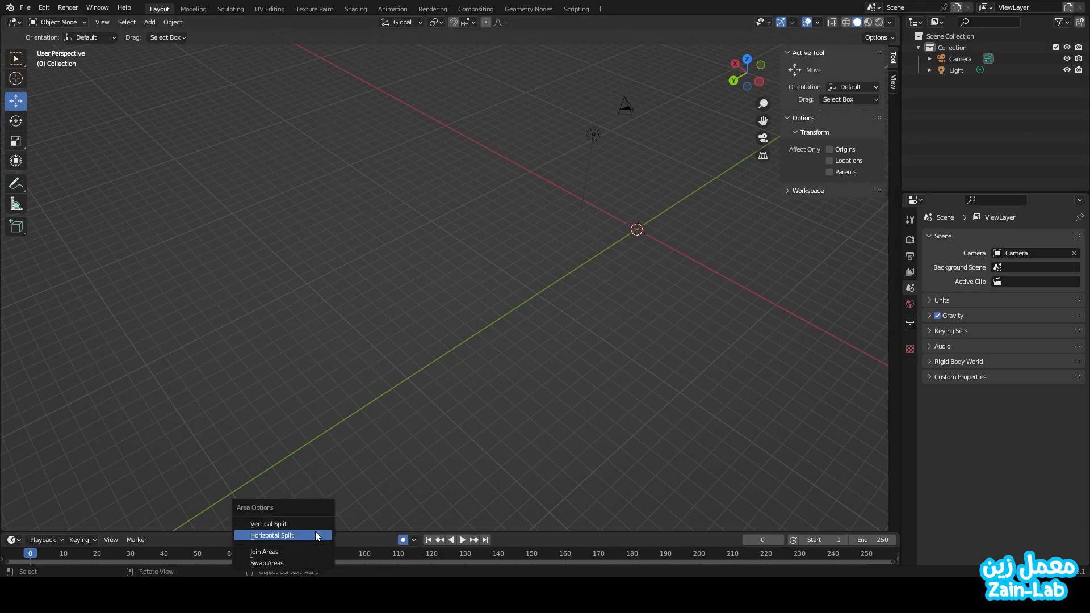
left_click(279, 526)
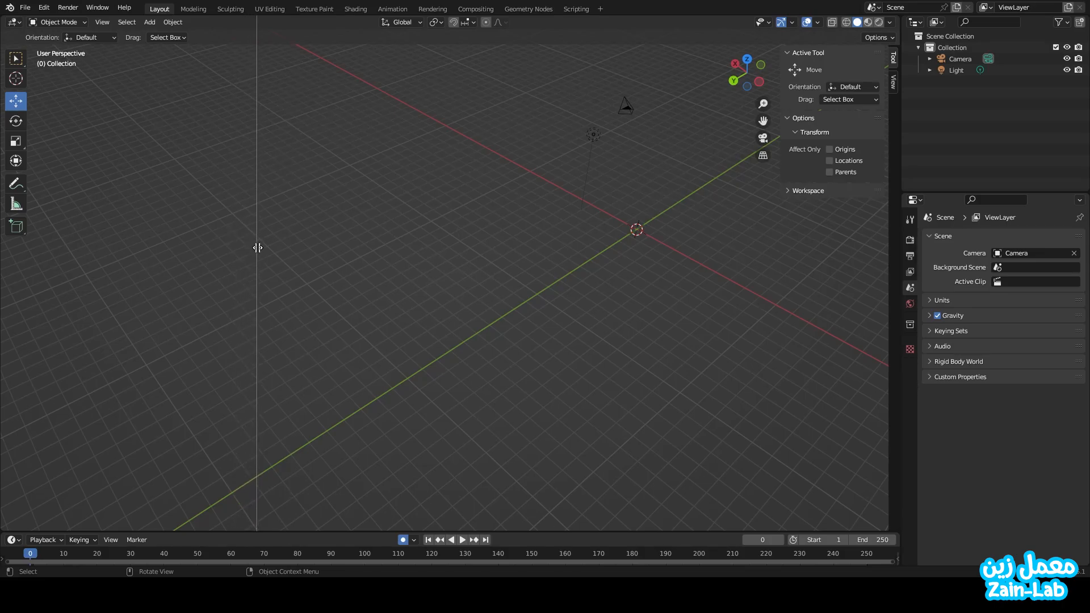
left_click(259, 246)
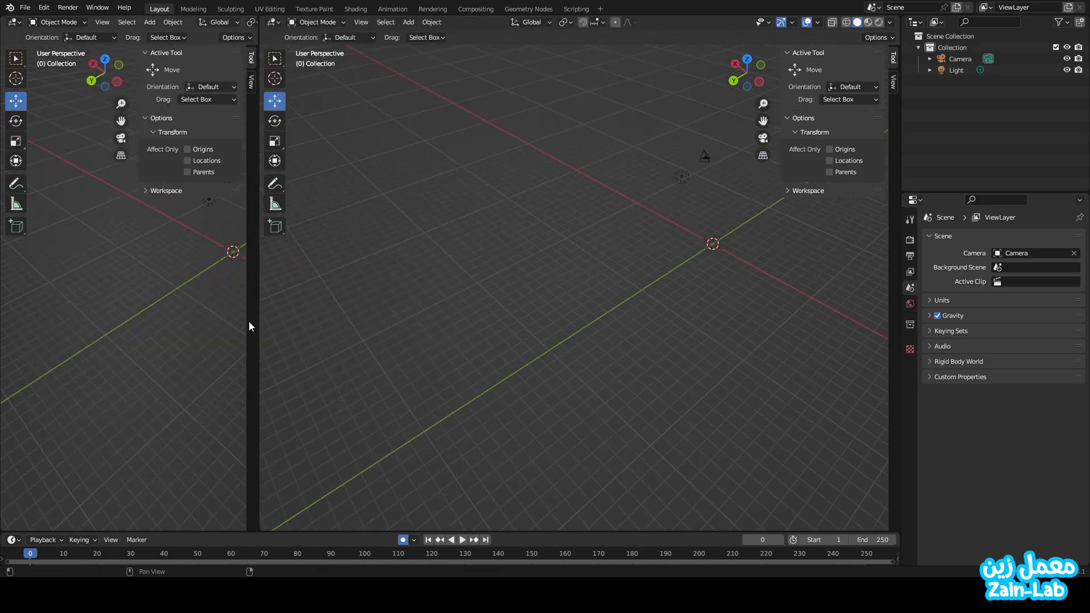
left_click_drag(255, 322, 433, 344)
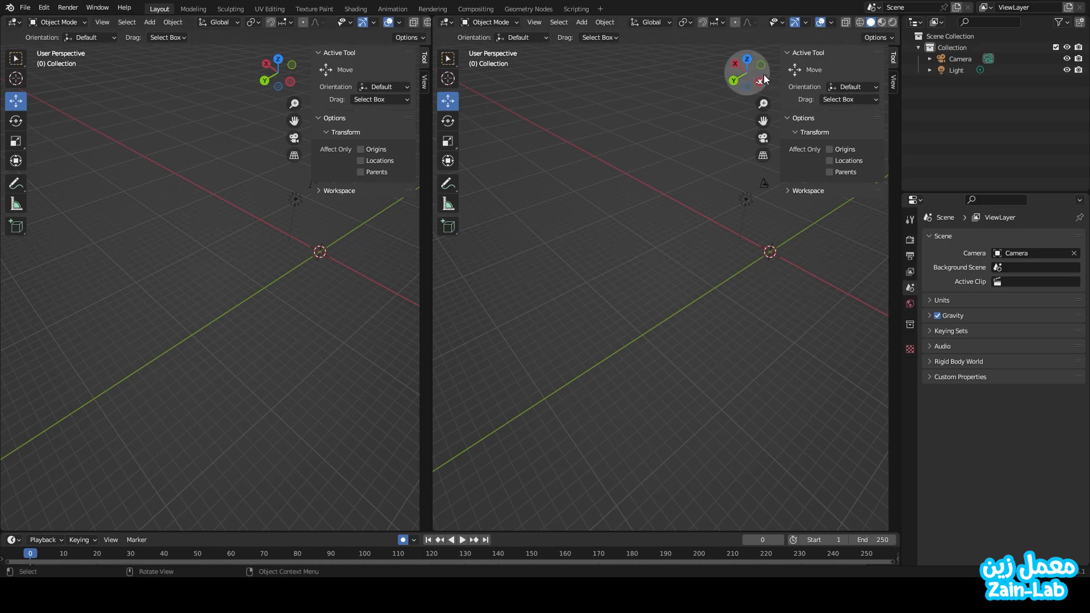
Step: Orbit the right viewport to a lower angle, and set the left one to the camera view with Rendered shading
left_click_drag(771, 77, 794, 47)
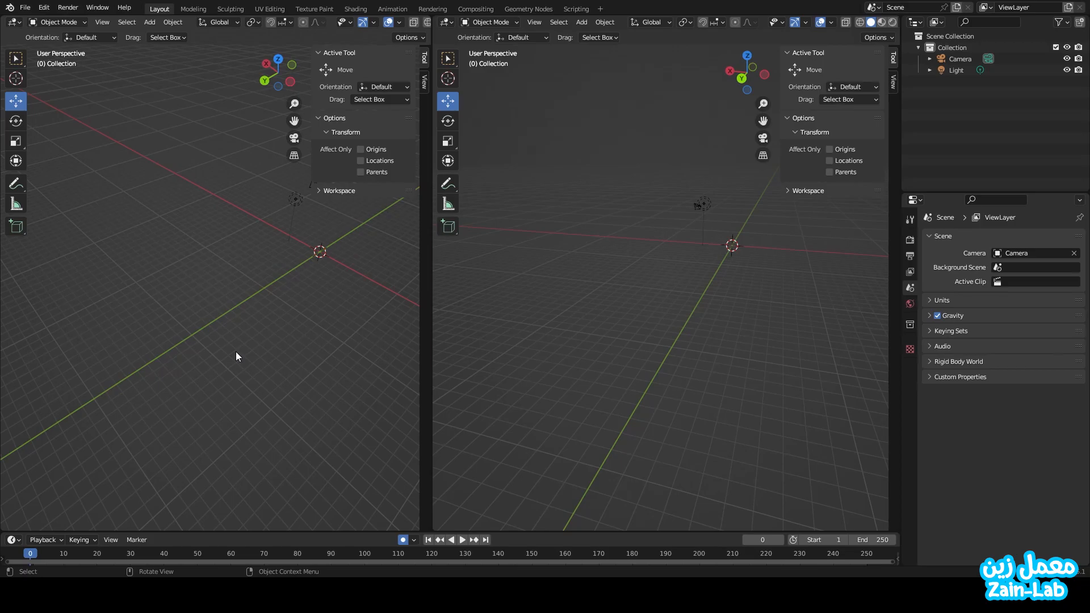
left_click(293, 140)
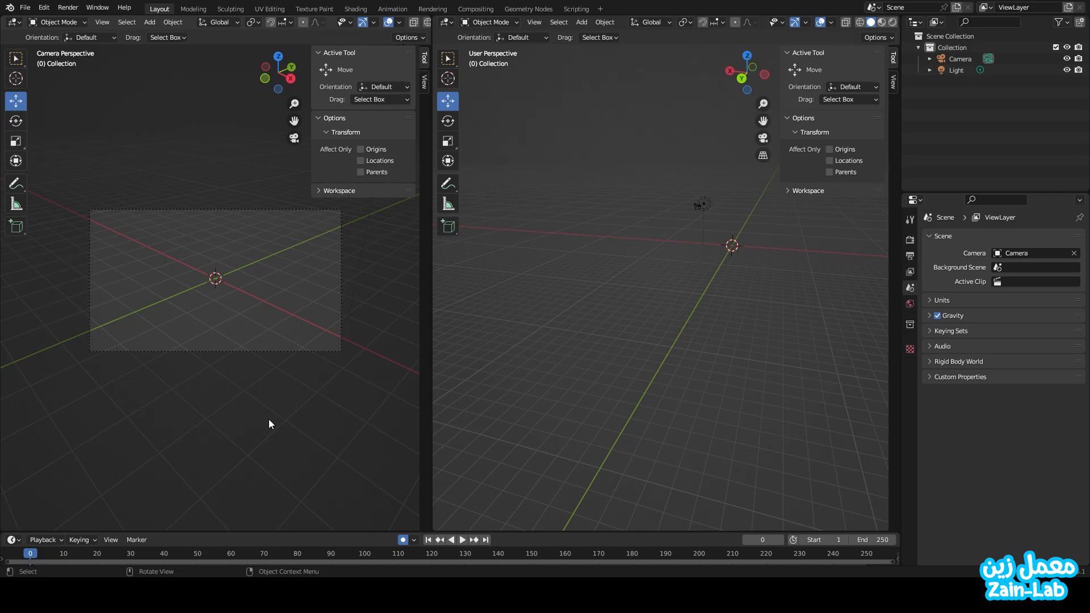
key("z")
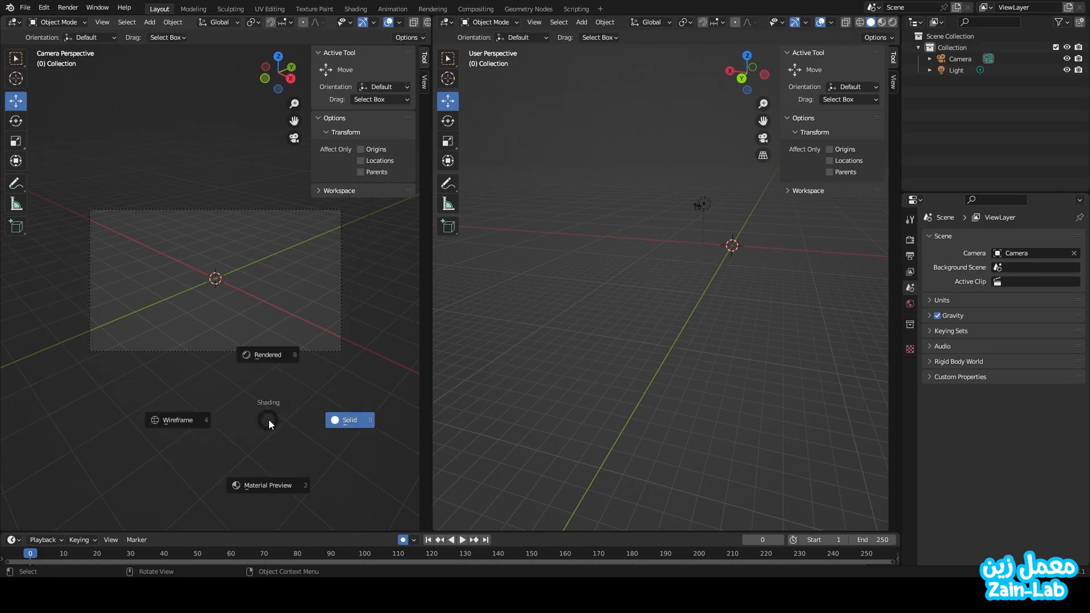
left_click(268, 355)
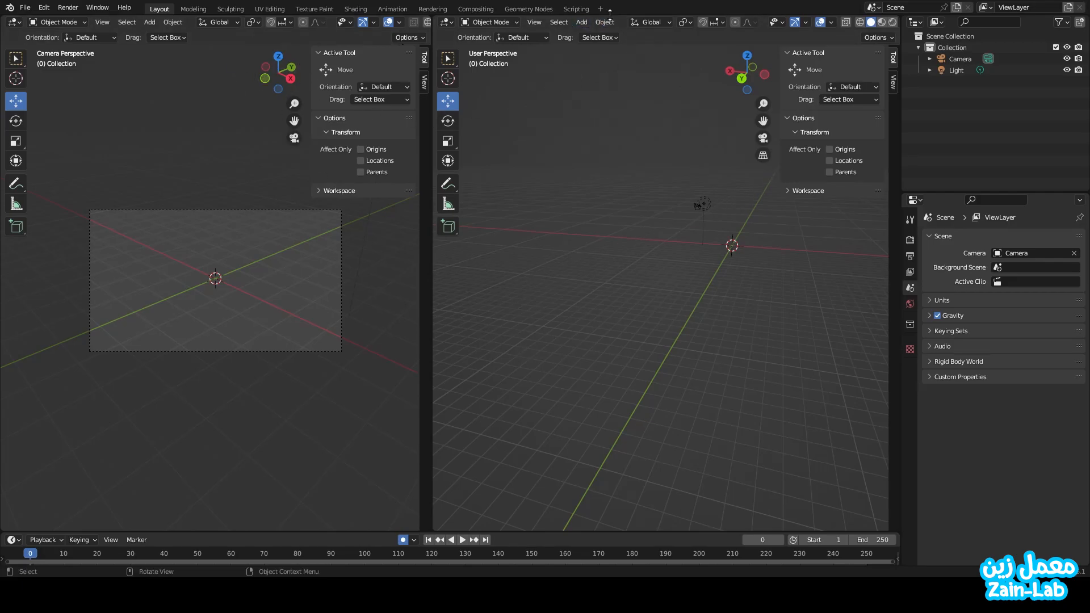
Step: Add a plane mesh at the world origin
left_click(581, 23)
mouse_move(599, 26)
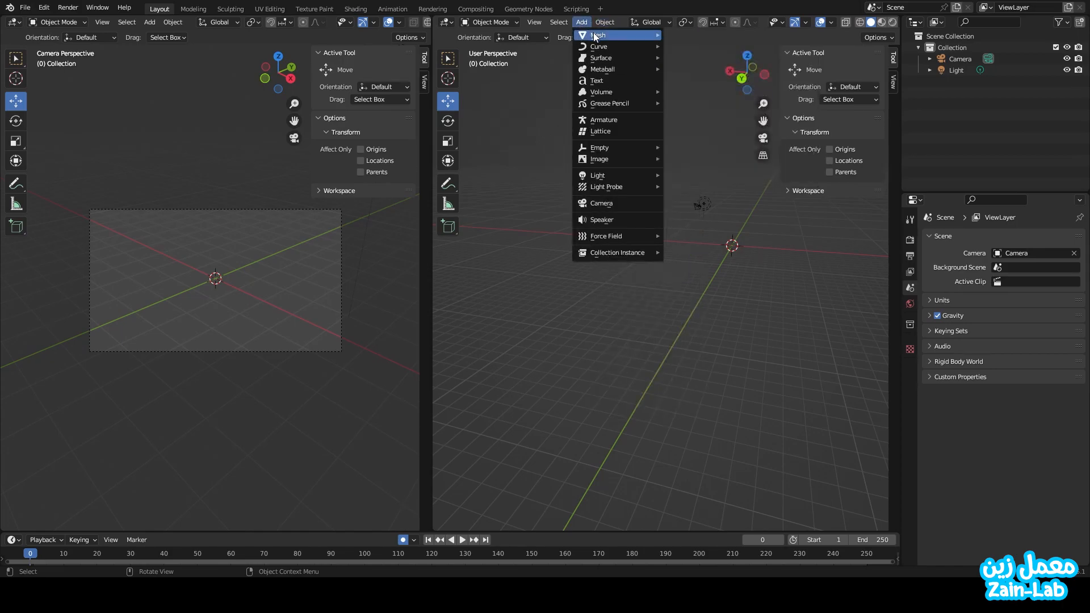
mouse_move(629, 35)
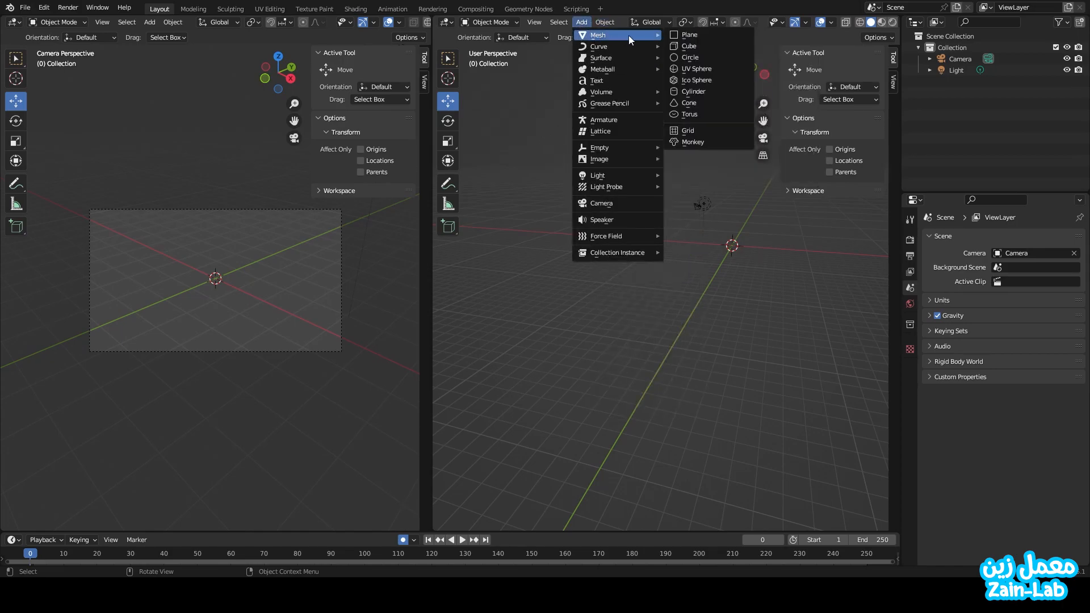
left_click(700, 34)
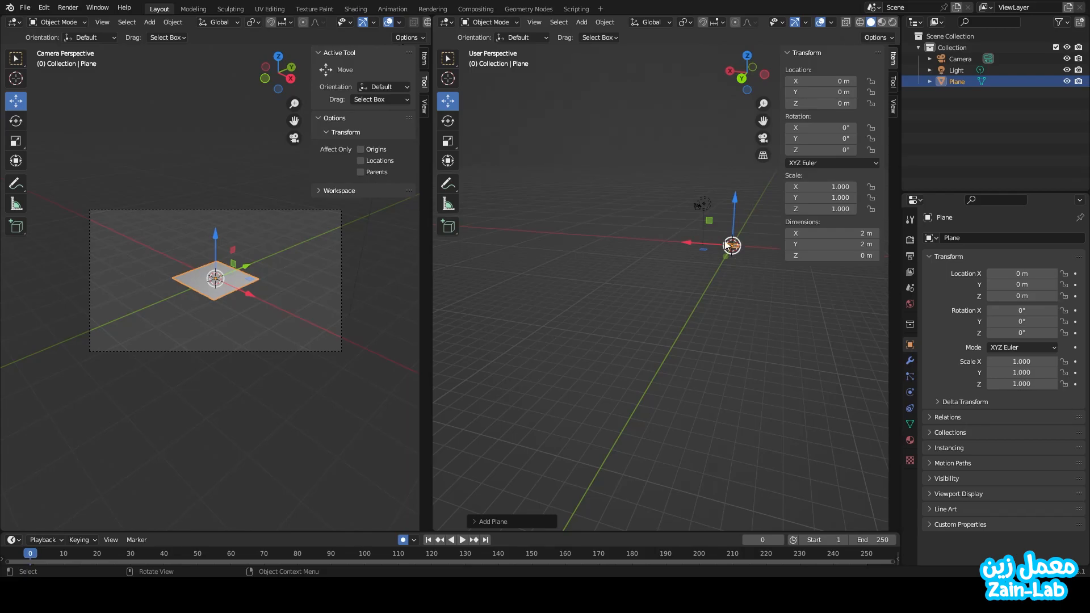
Step: Scale the plane uniformly to about 13.1 times its size to form a large floor
left_click_drag(763, 104, 883, 14)
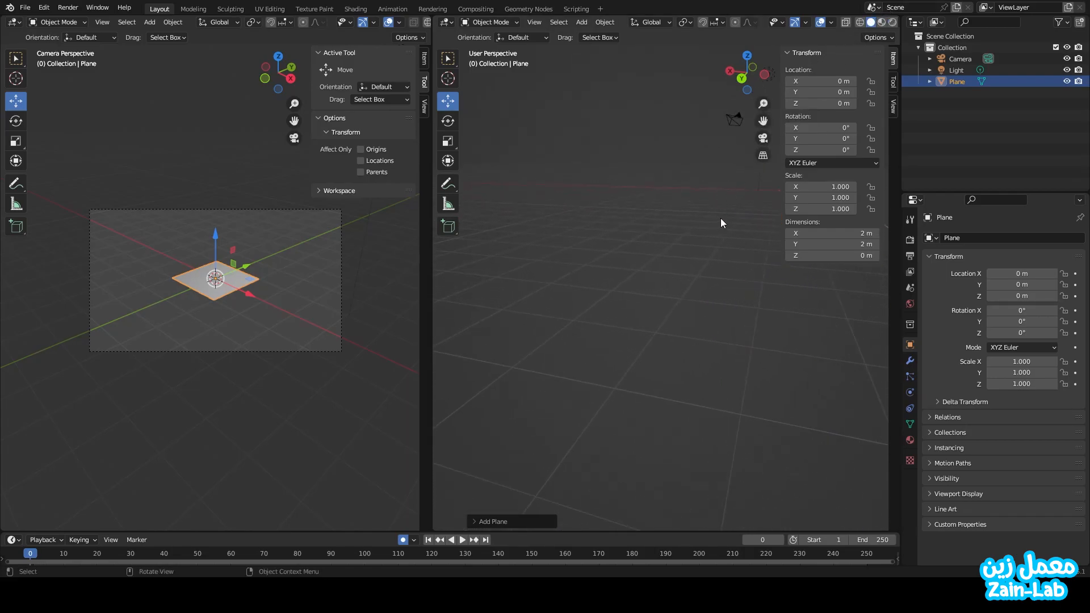
key("Home")
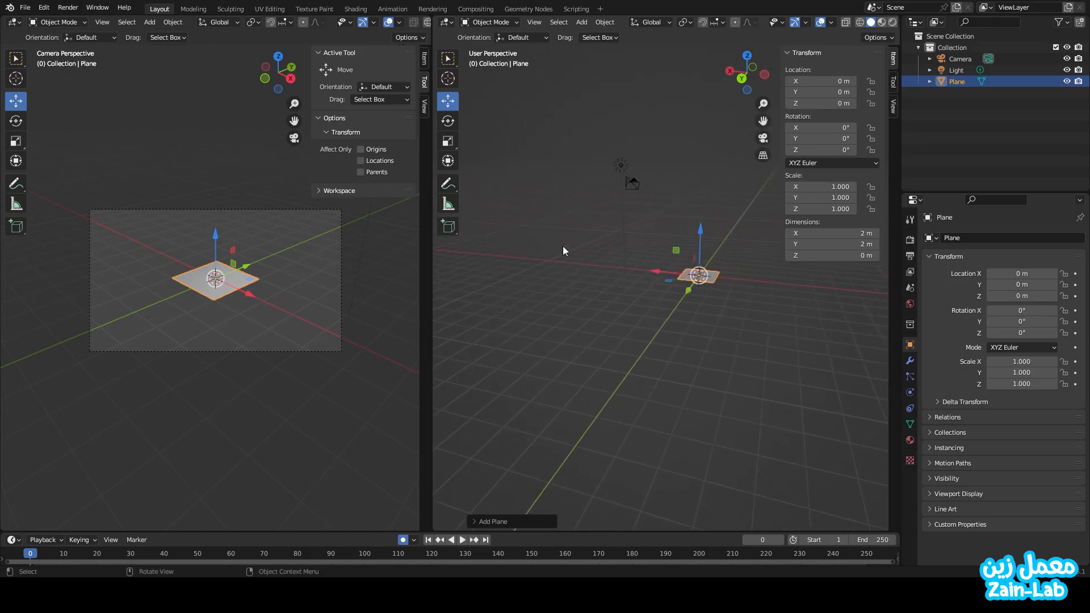
left_click_drag(763, 104, 1020, 31)
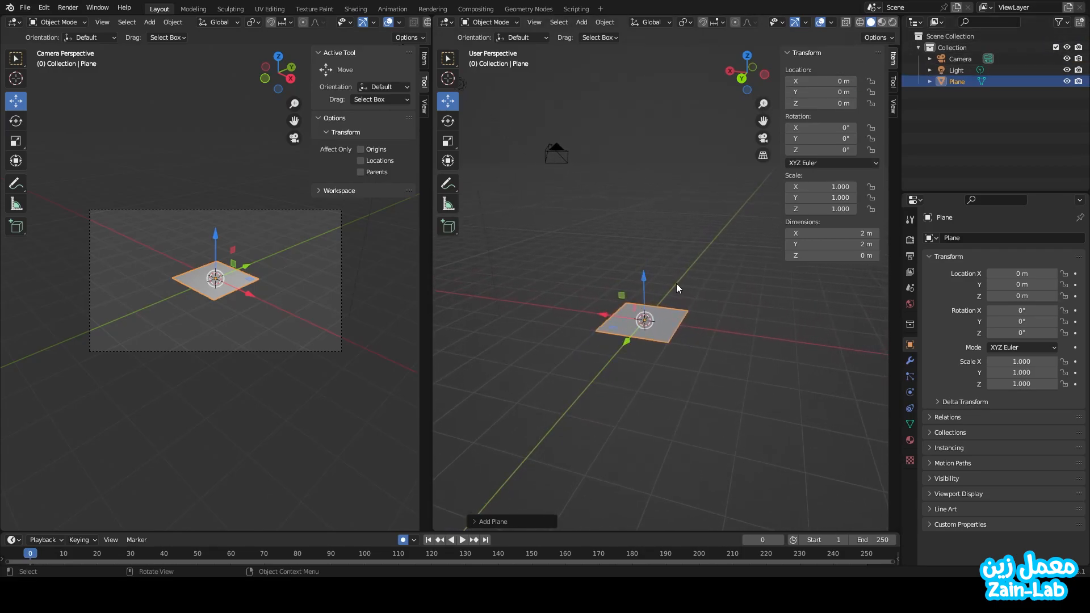
left_click(16, 141)
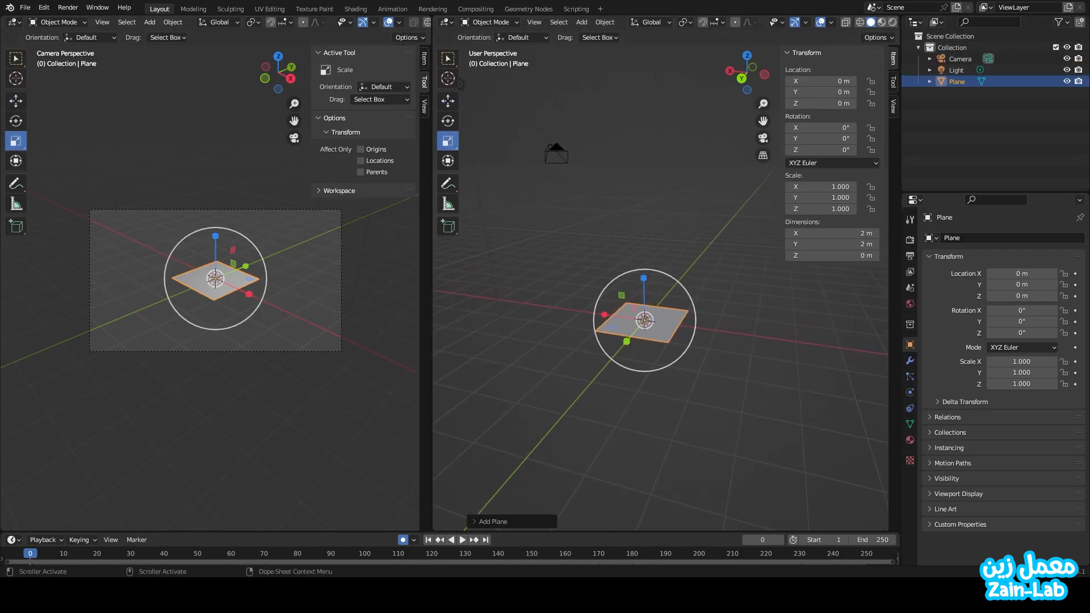
left_click_drag(692, 339, 1011, 204)
left_click_drag(696, 339, 744, 321)
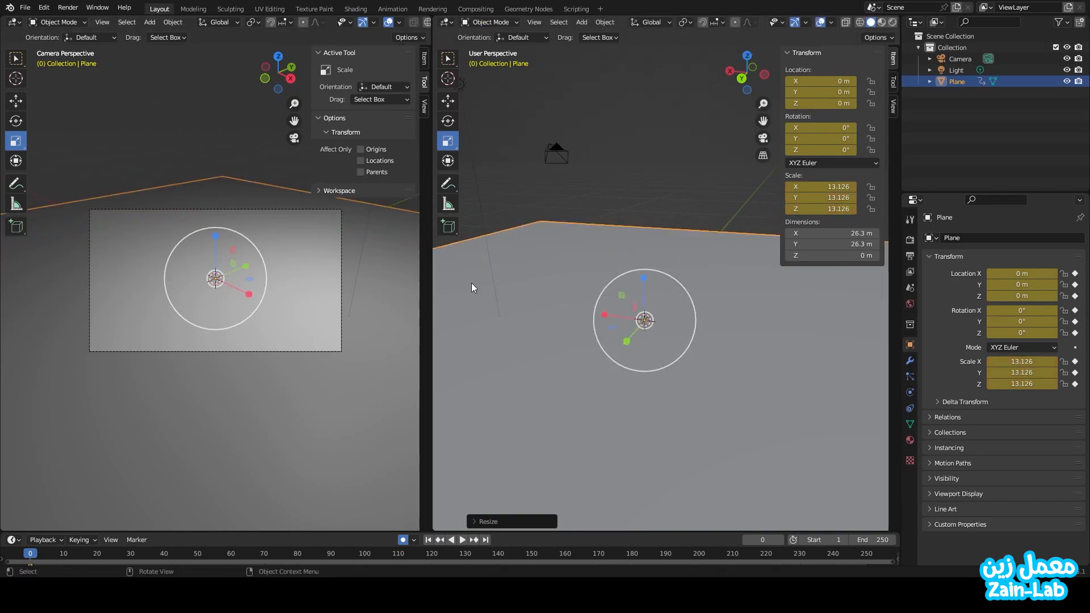
Step: Add a cube mesh and raise it along Z to about 0.95 m so it sits on the floor plane
left_click(583, 23)
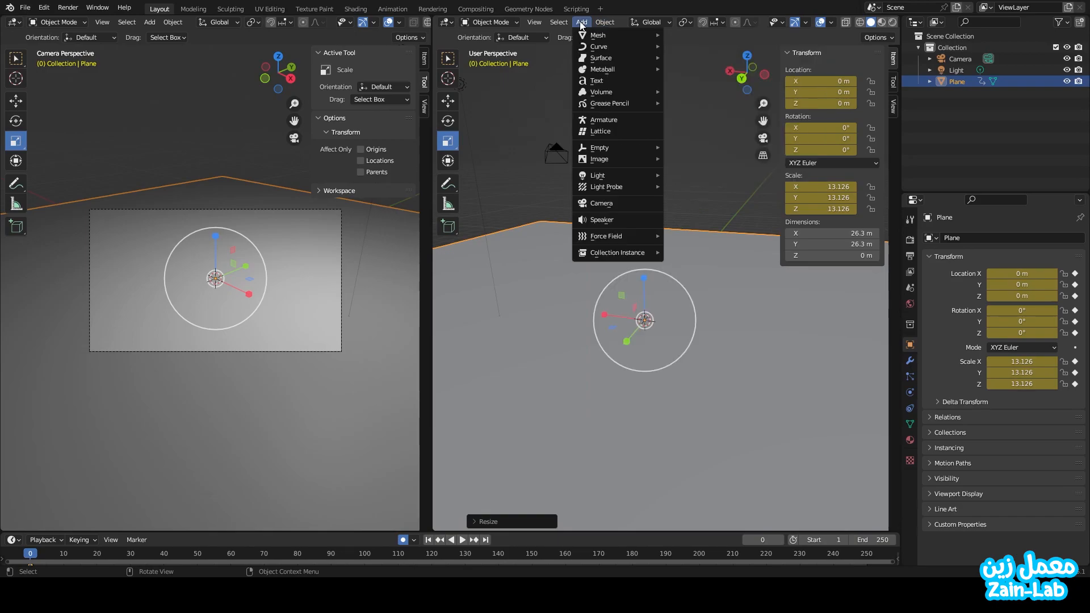
mouse_move(587, 32)
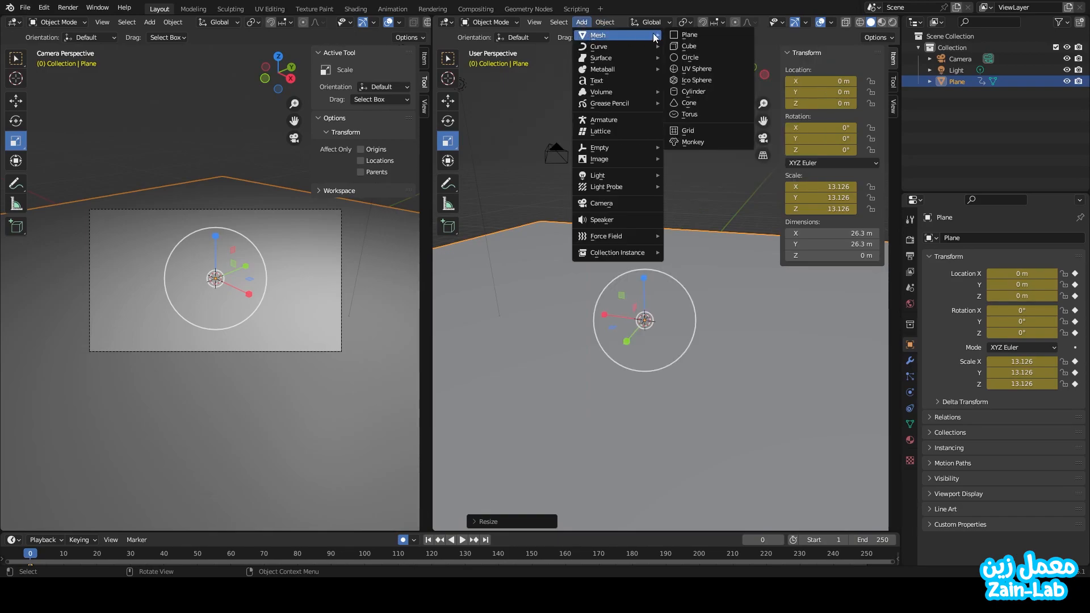
left_click(696, 46)
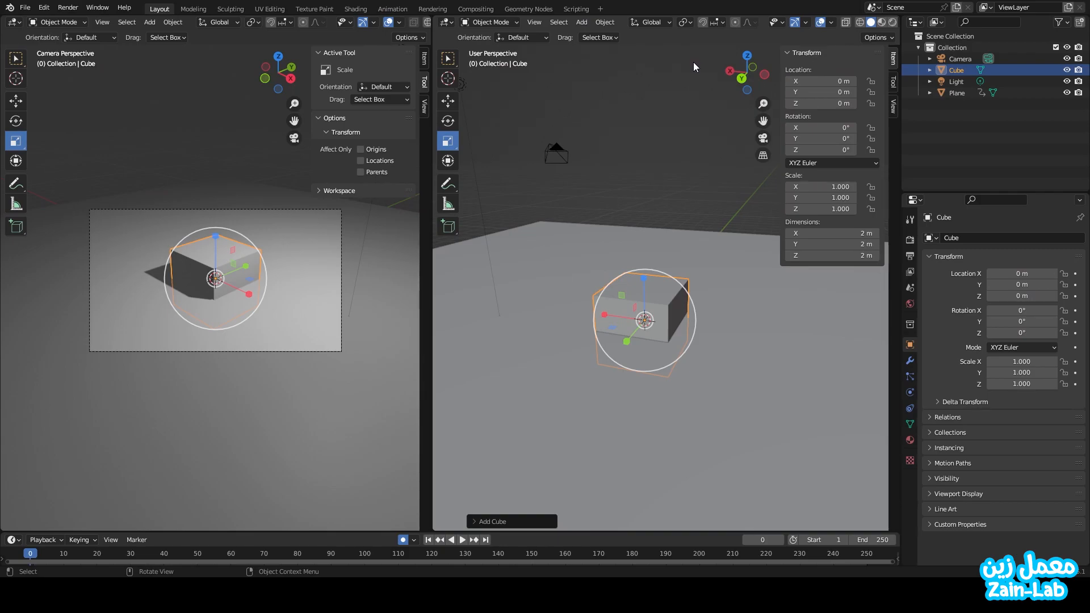
left_click(18, 105)
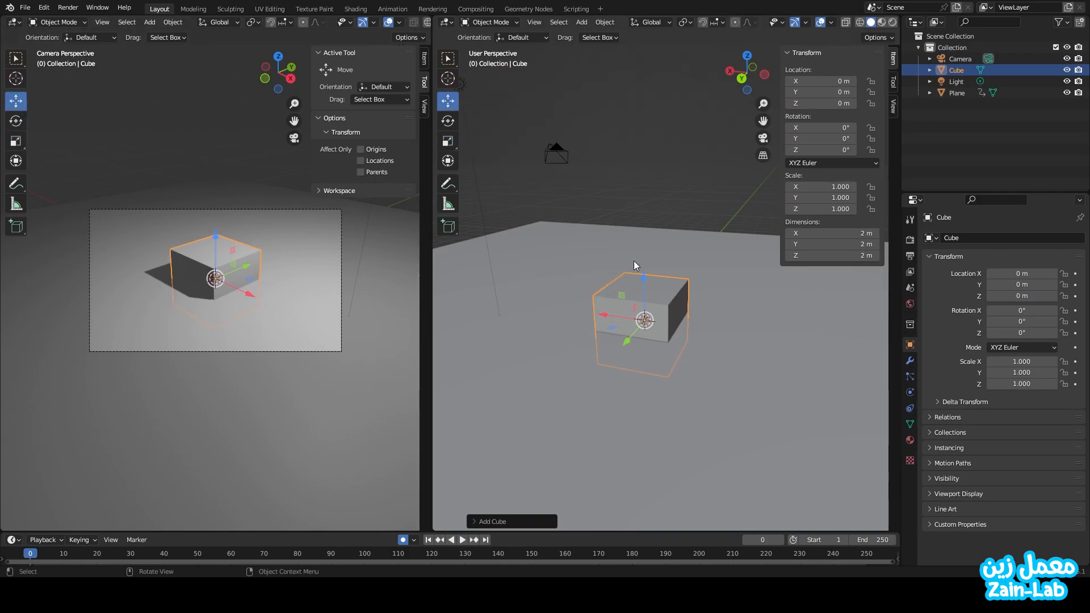
left_click_drag(643, 278, 646, 242)
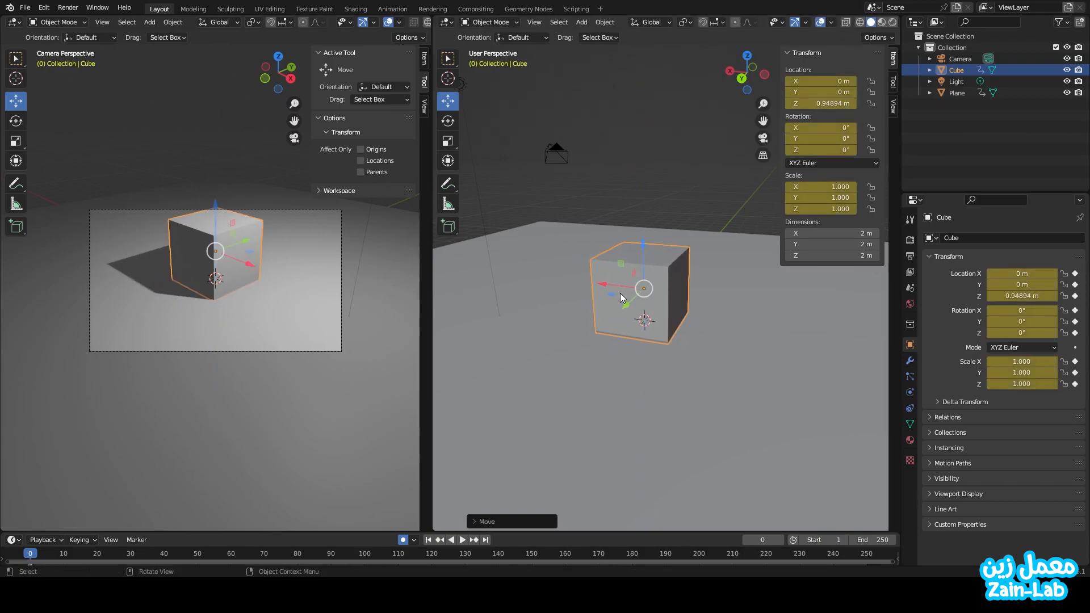
Step: Add a UV sphere and move it beside the cube, to about X -2.27 m and Z 0.62 m
left_click(581, 22)
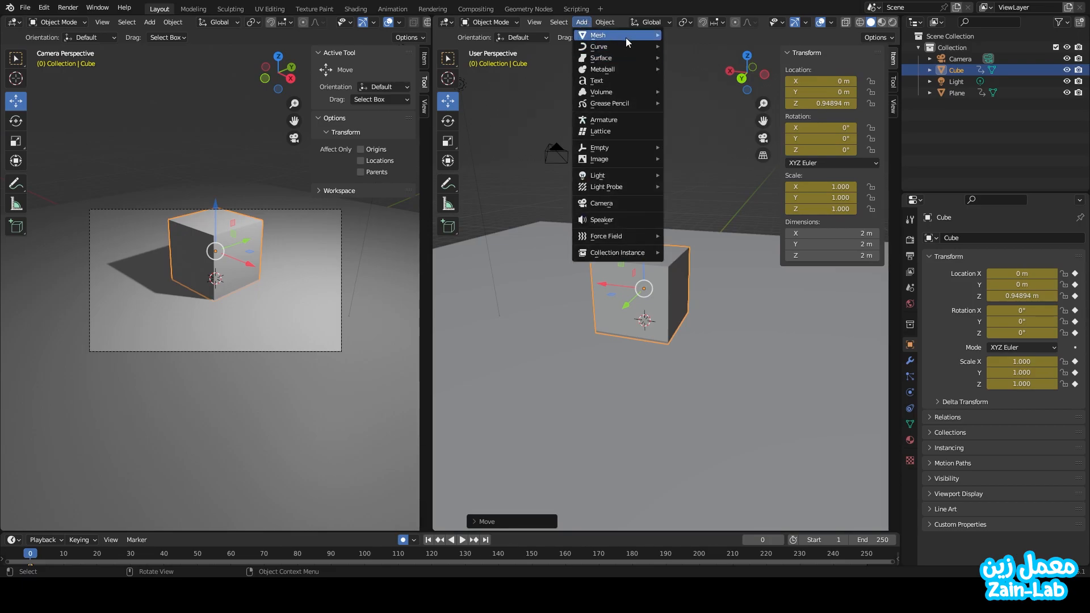
mouse_move(631, 34)
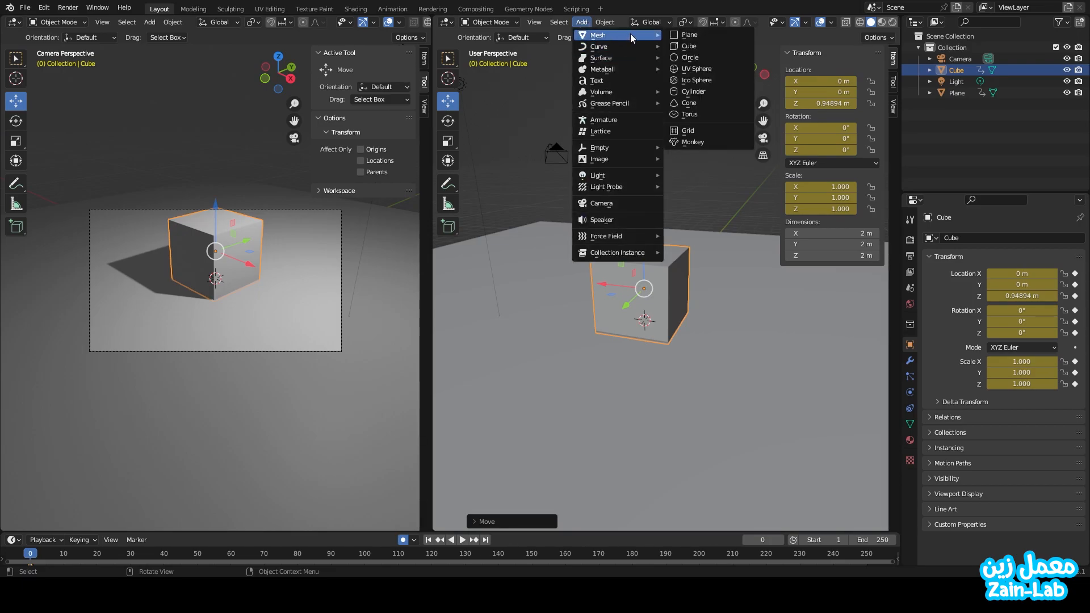
left_click(708, 69)
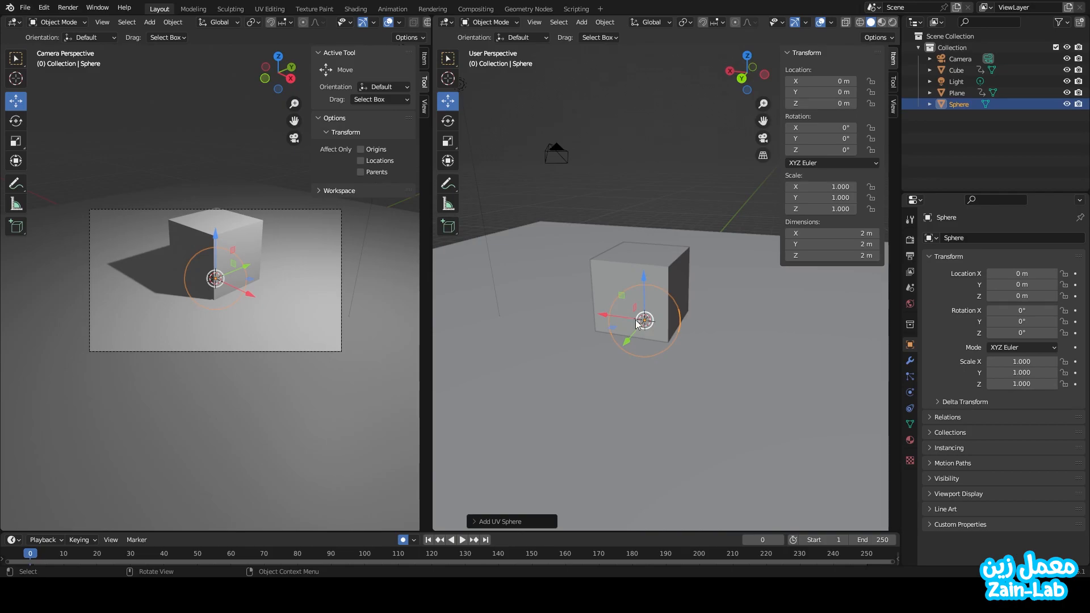
left_click_drag(608, 318, 697, 330)
key("i")
left_click_drag(730, 297, 730, 276)
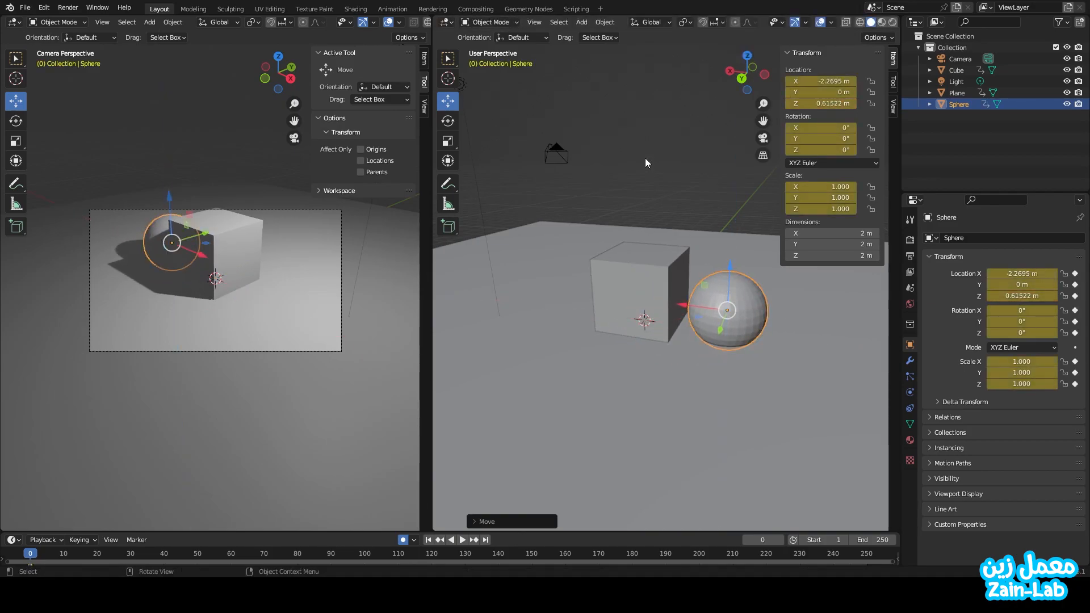
Step: Add a cylinder mesh and move it beside the cube, to about Y 3 m and Z 1 m
left_click(581, 22)
mouse_move(613, 94)
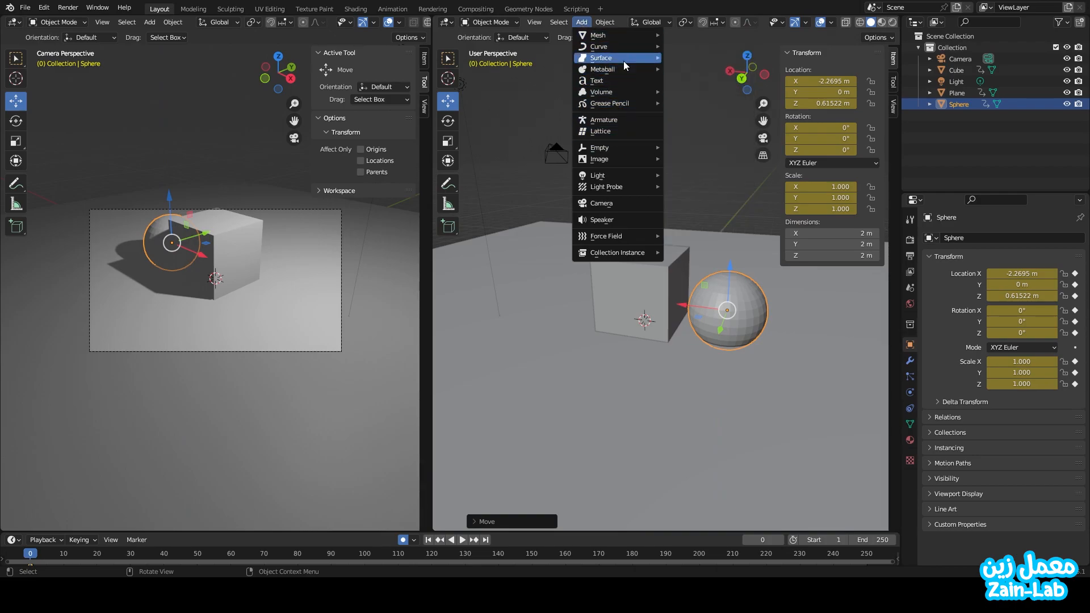
mouse_move(626, 48)
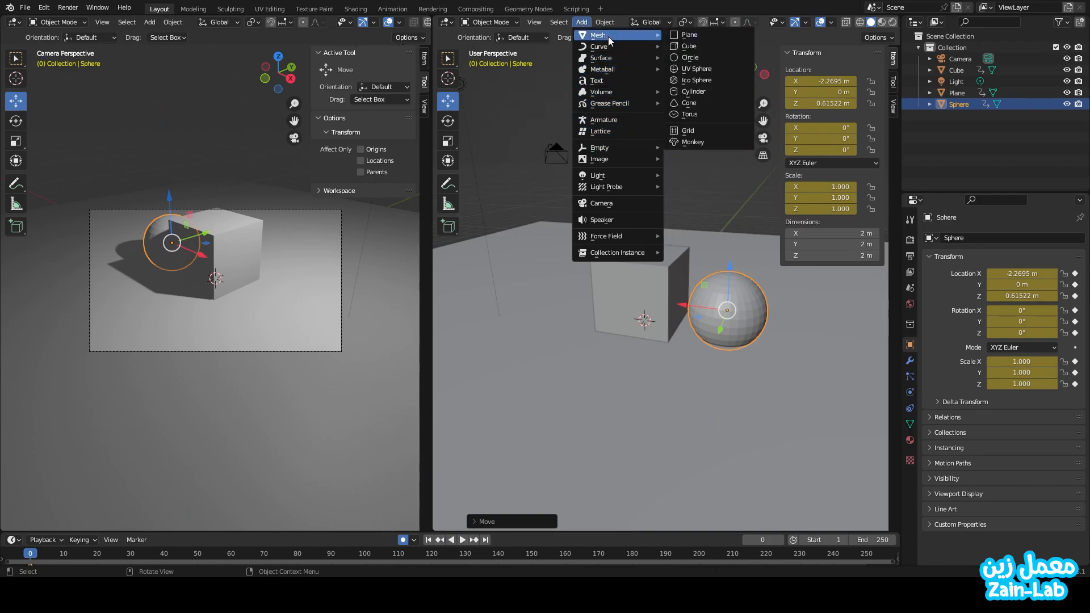
left_click(703, 93)
left_click_drag(628, 338, 558, 300)
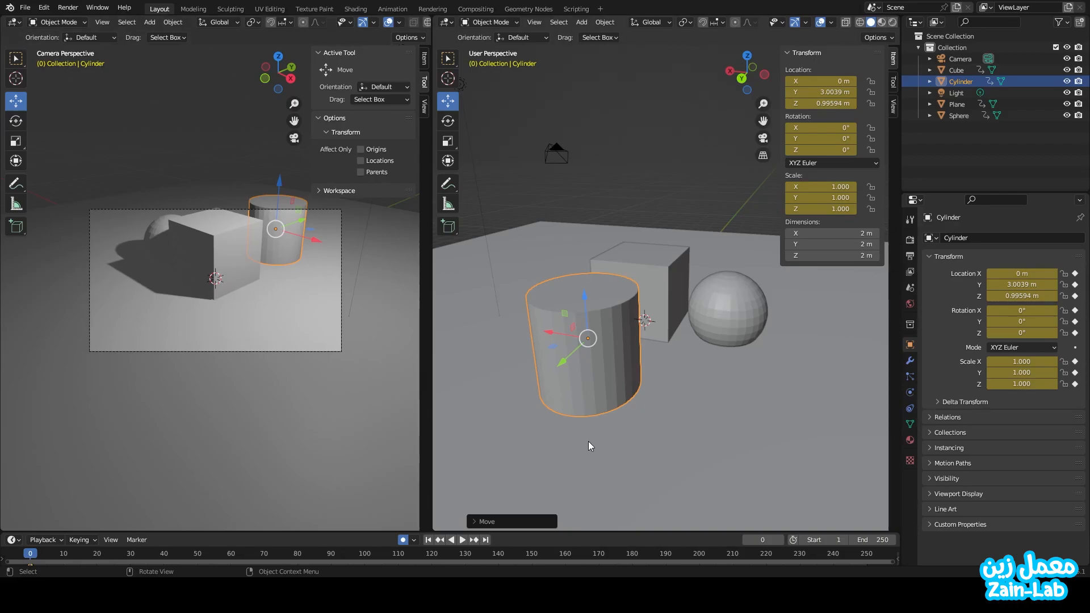
Step: Lower the camera along Z to a height of about 3.54 m
left_click(344, 306)
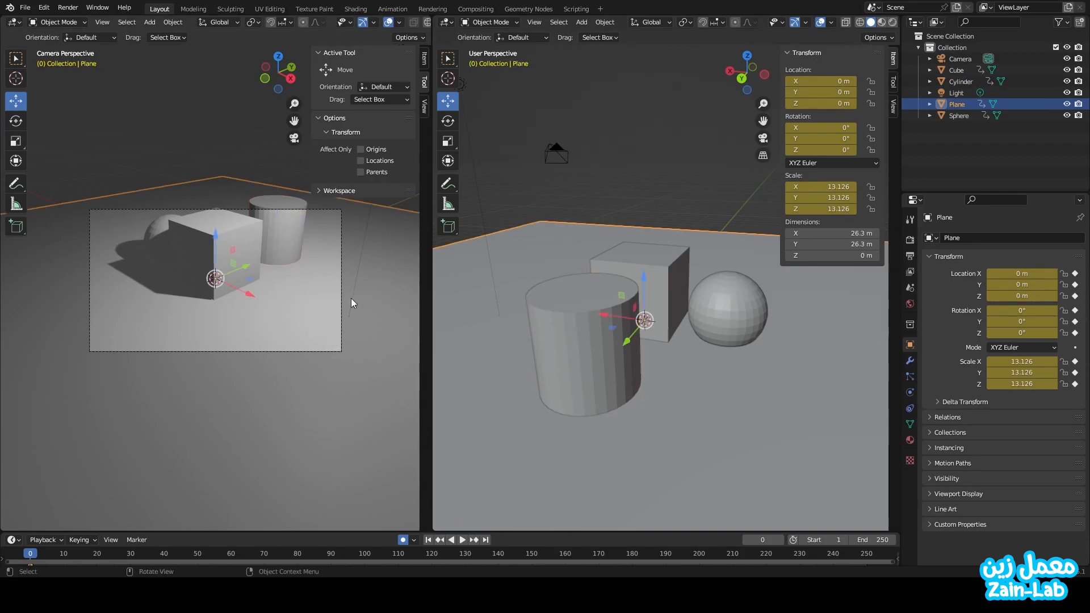
mouse_move(285, 86)
left_mouse_down()
mouse_move(321, 78)
mouse_move(275, 86)
mouse_move(287, 87)
left_mouse_up()
left_click(294, 138)
left_click(557, 152)
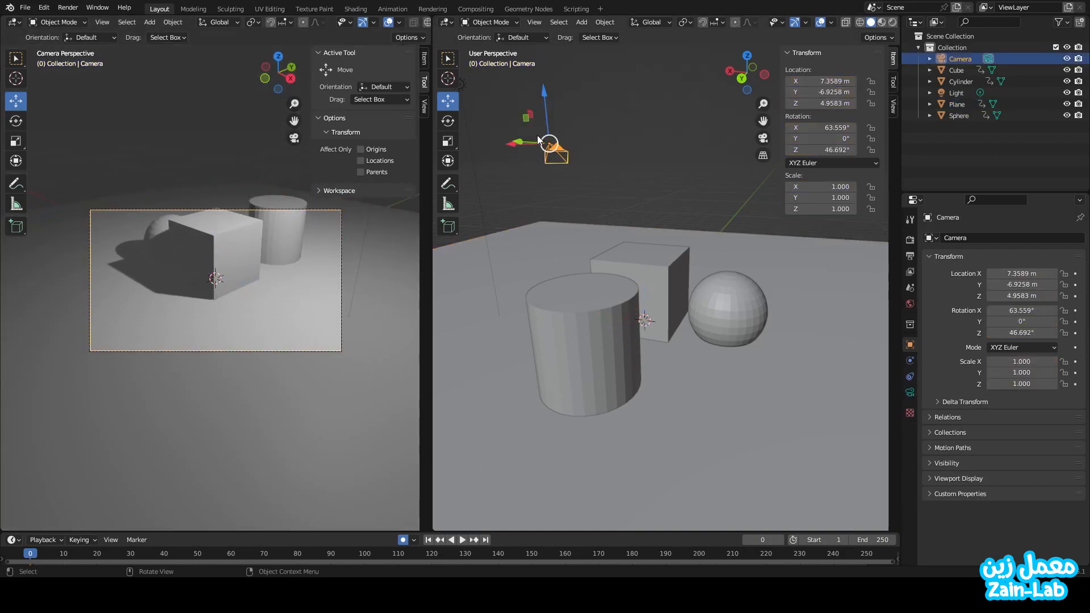
left_click_drag(541, 112, 544, 133)
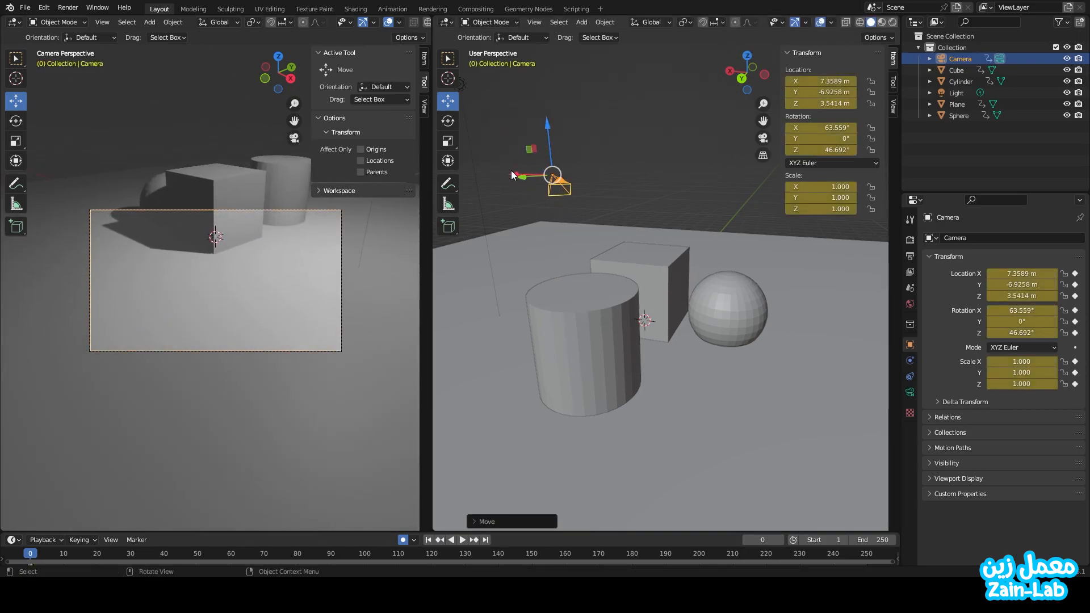
Step: Reposition the camera to about X 7.75 m, Y -6.90 m and Z 6.90 m so its frame takes in the primitives
left_click_drag(745, 72, 722, 522)
left_click_drag(764, 104, 597, 490)
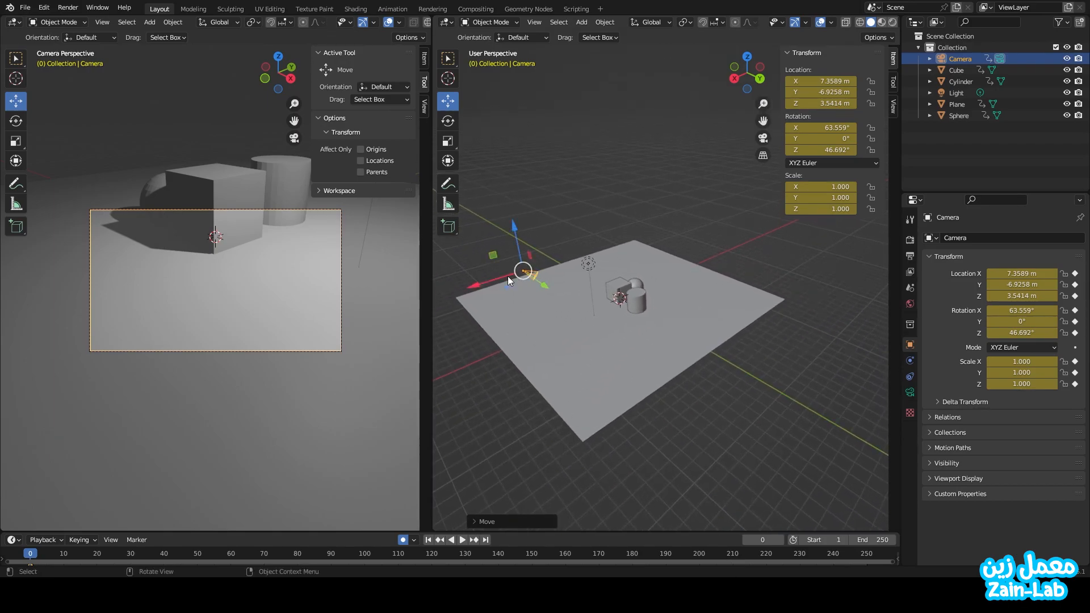
left_click_drag(492, 281, 641, 296)
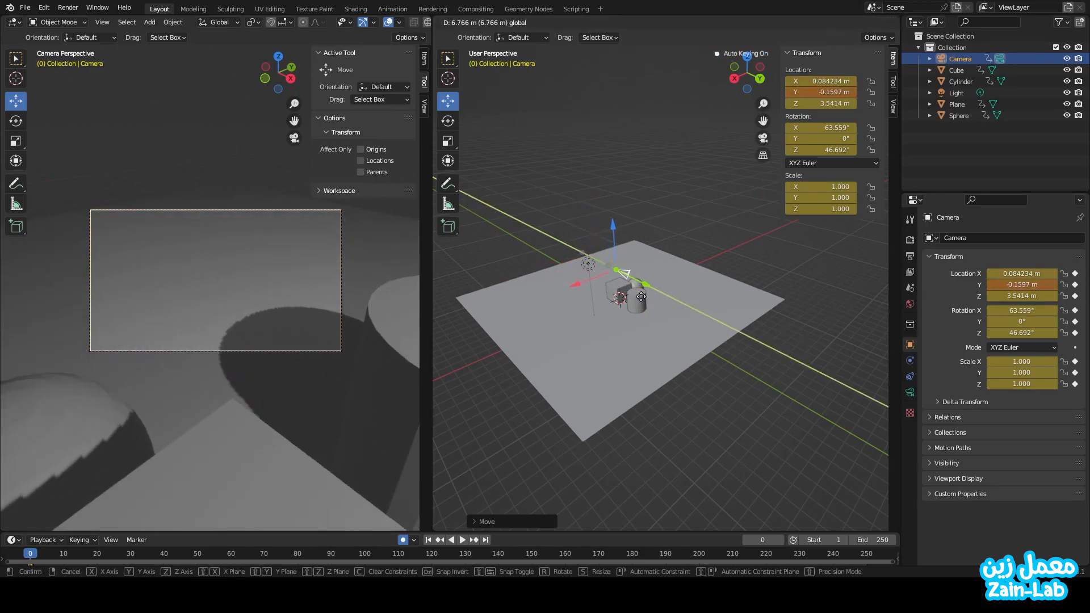
left_click_drag(612, 233, 611, 204)
mouse_move(580, 250)
left_mouse_down()
mouse_move(559, 274)
mouse_move(576, 266)
mouse_move(563, 253)
left_mouse_up()
left_click_drag(491, 250, 484, 322)
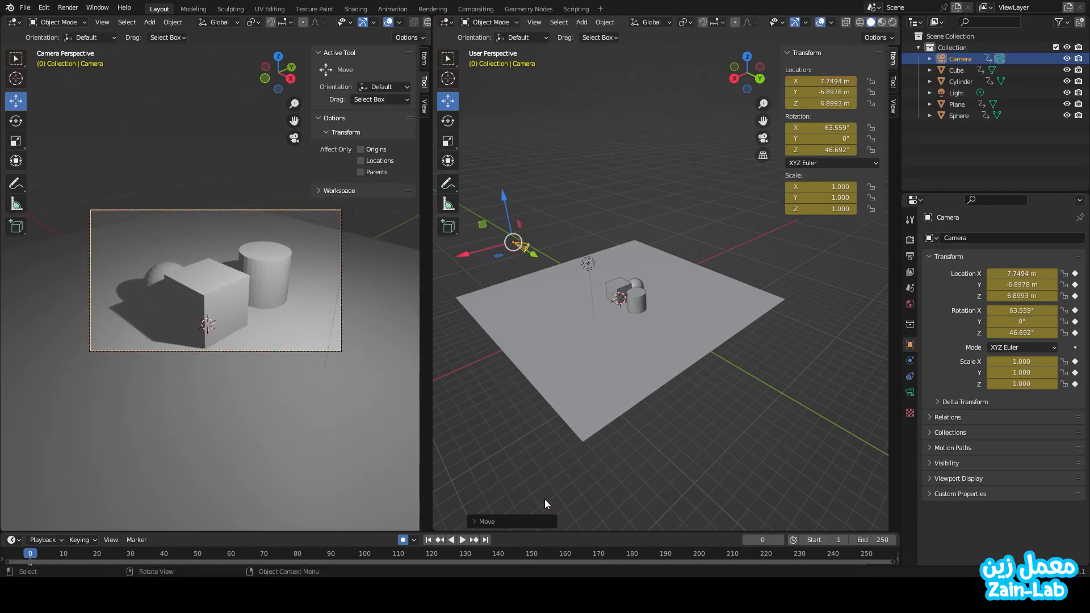
Step: Move the cube along X to about 1.53 m, away from the sphere and cylinder
left_click(227, 297)
left_click_drag(241, 325, 275, 340)
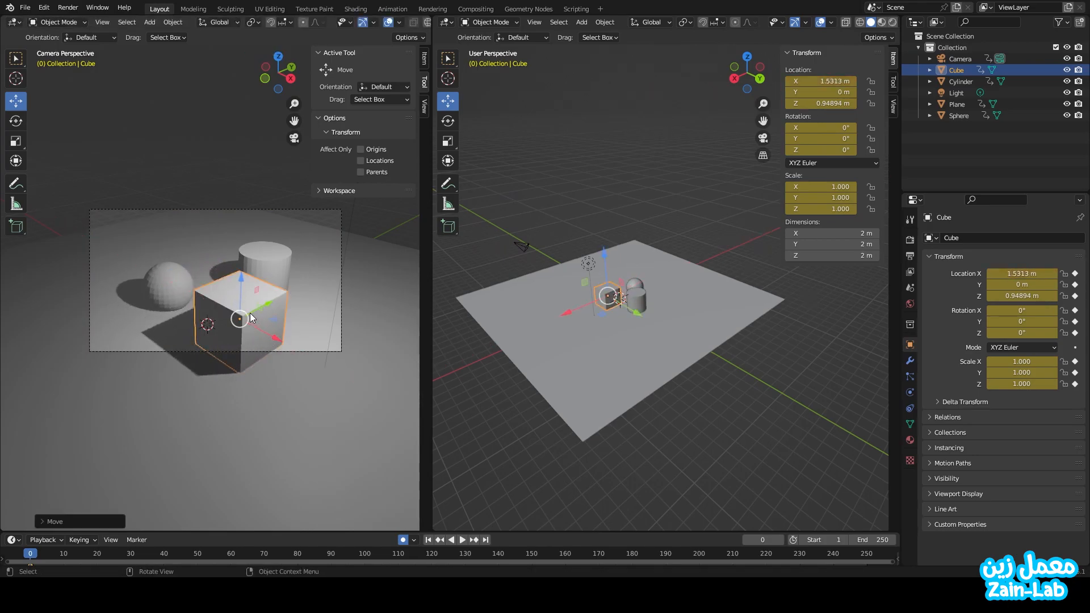
Step: Give the floor plane a new material with a bright blue base color
left_click(660, 358)
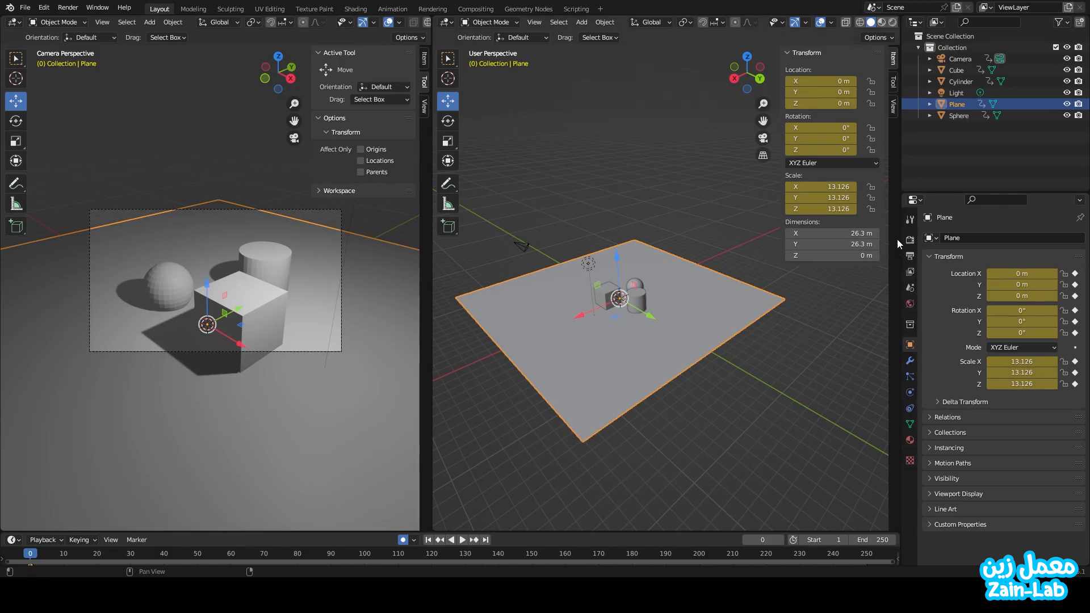
left_click(911, 441)
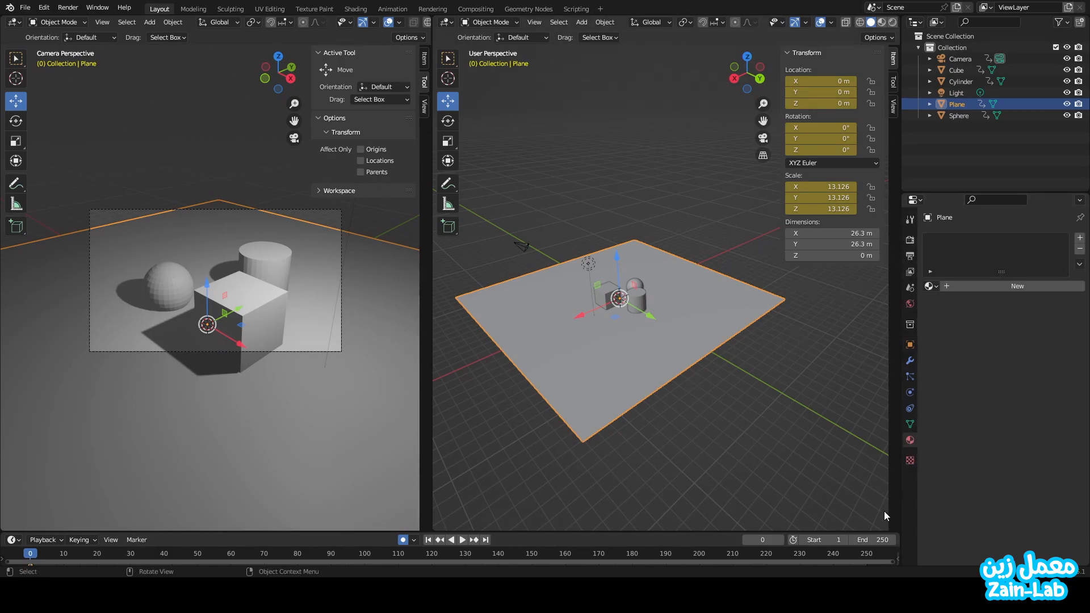
left_click(1028, 288)
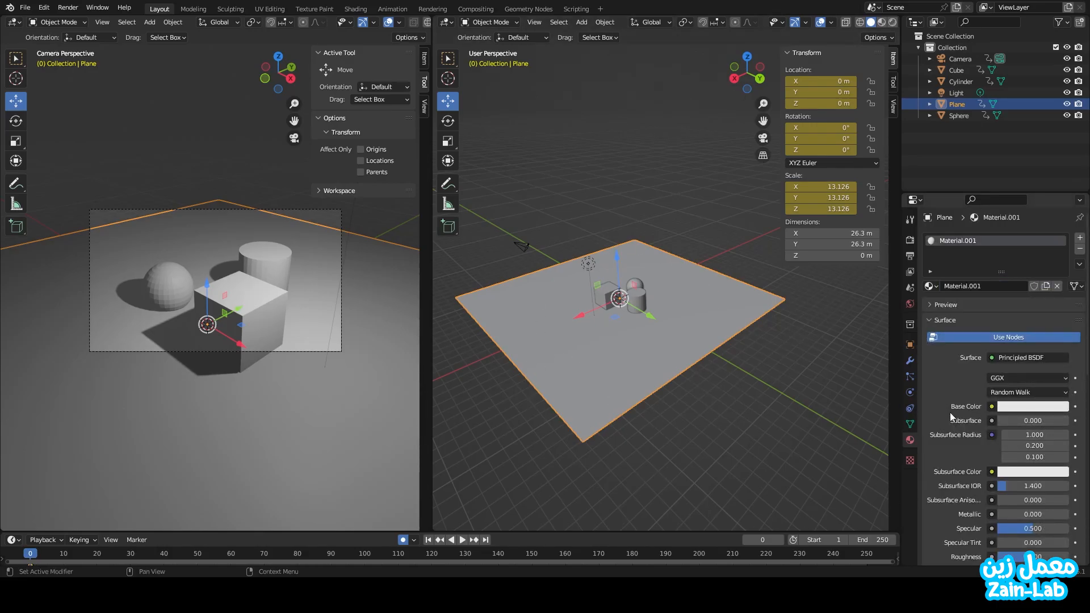
left_click(1010, 407)
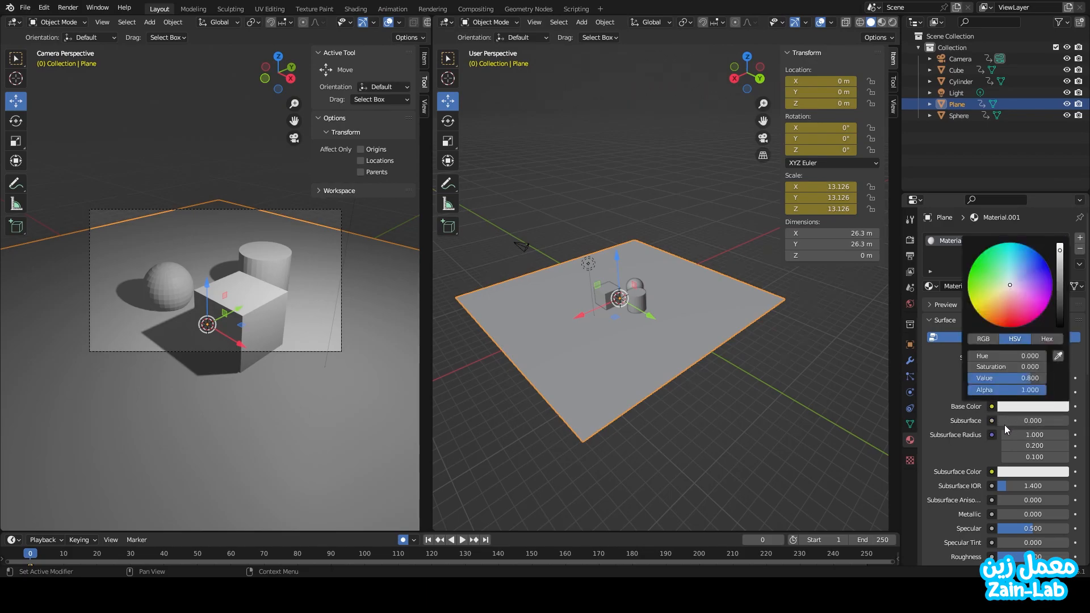
left_click_drag(1014, 291, 1025, 237)
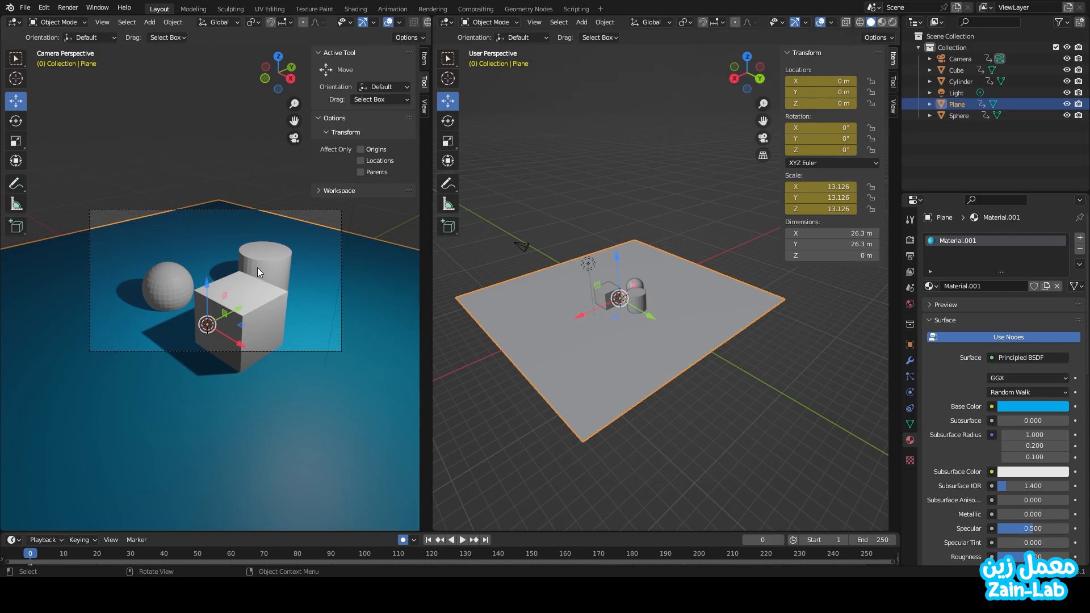
Step: Give the cylinder a new material with a magenta base color
left_click(273, 271)
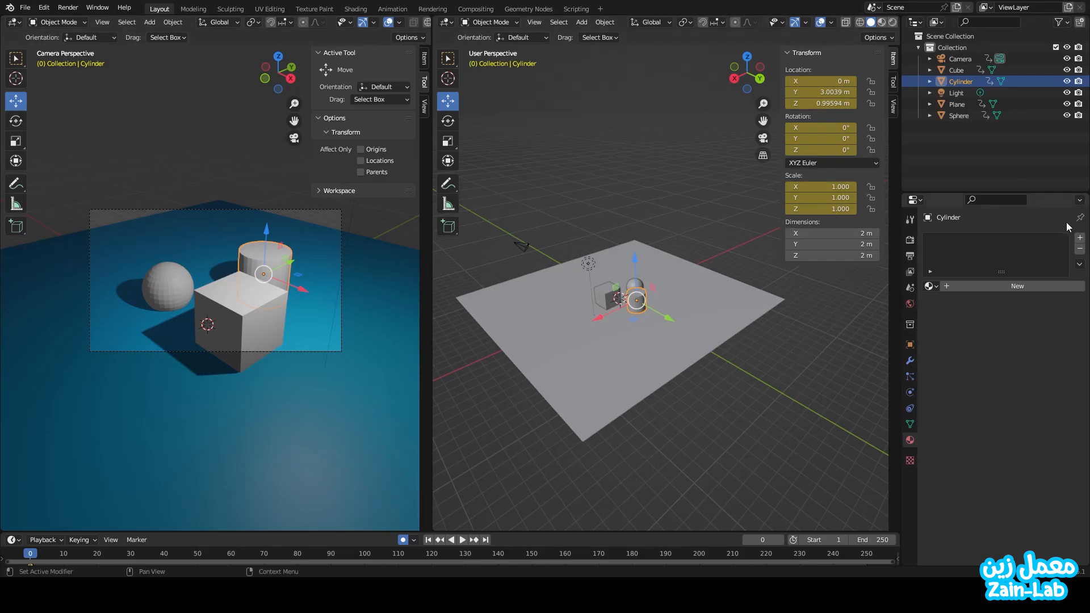
left_click(1002, 286)
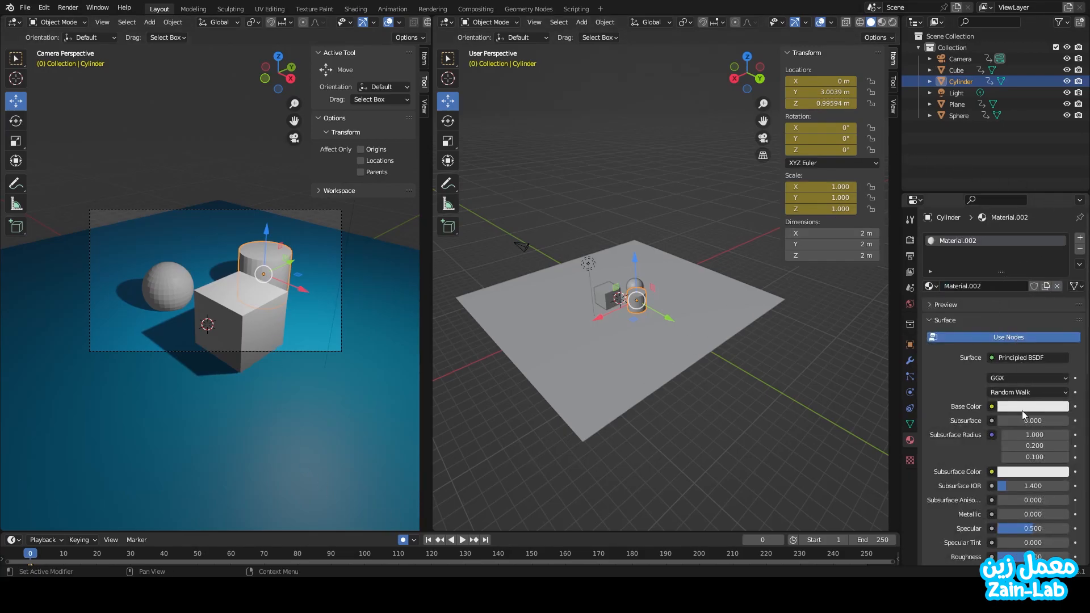
left_click(1047, 407)
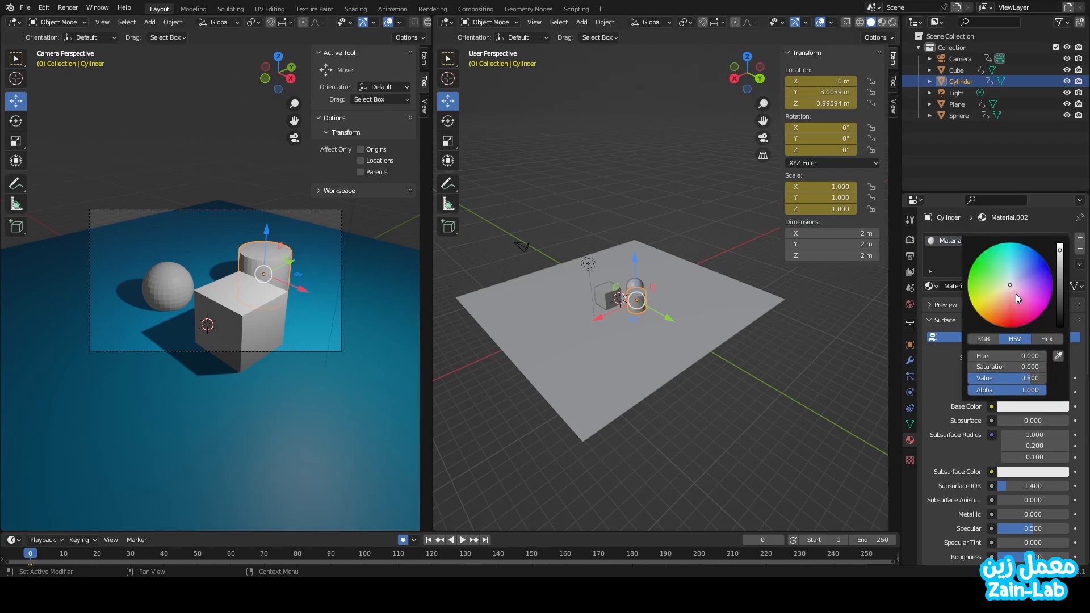
left_click(1032, 301)
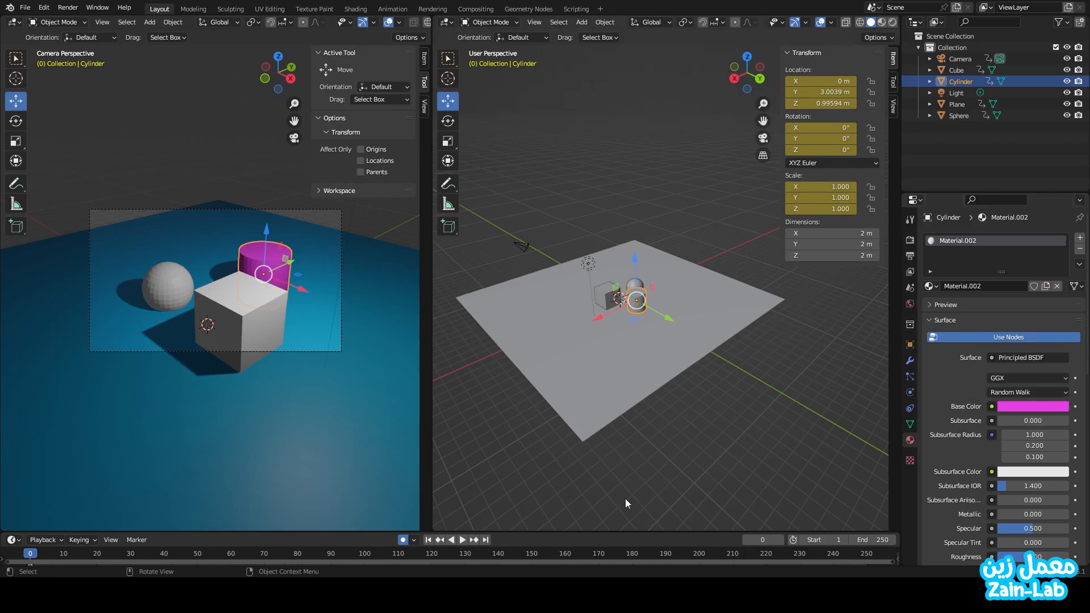
Step: Give the cube a new material with a golden yellow base color
left_click(245, 325)
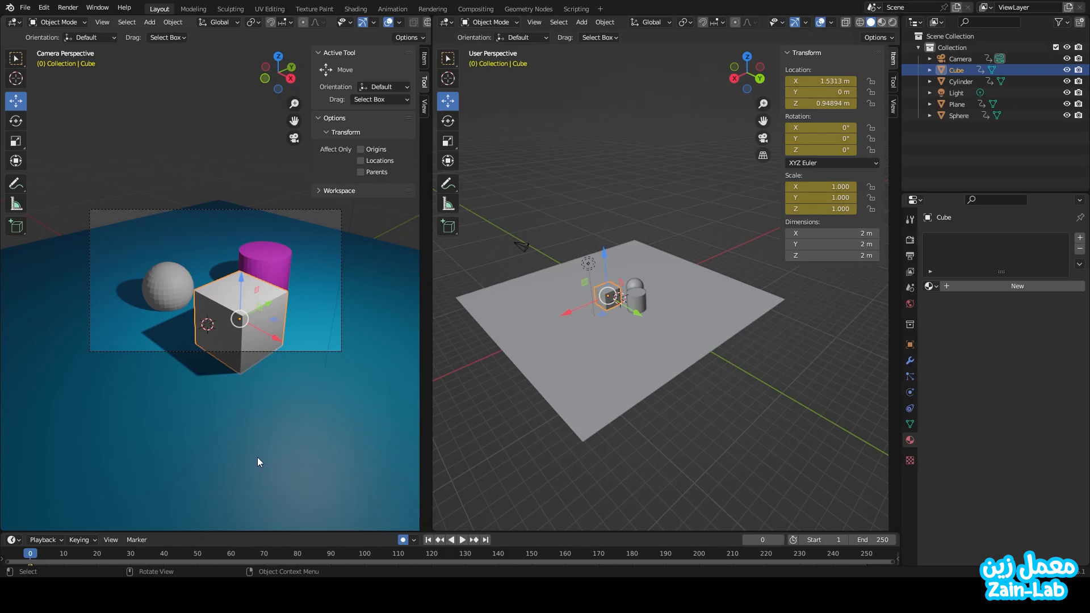
left_click(1005, 285)
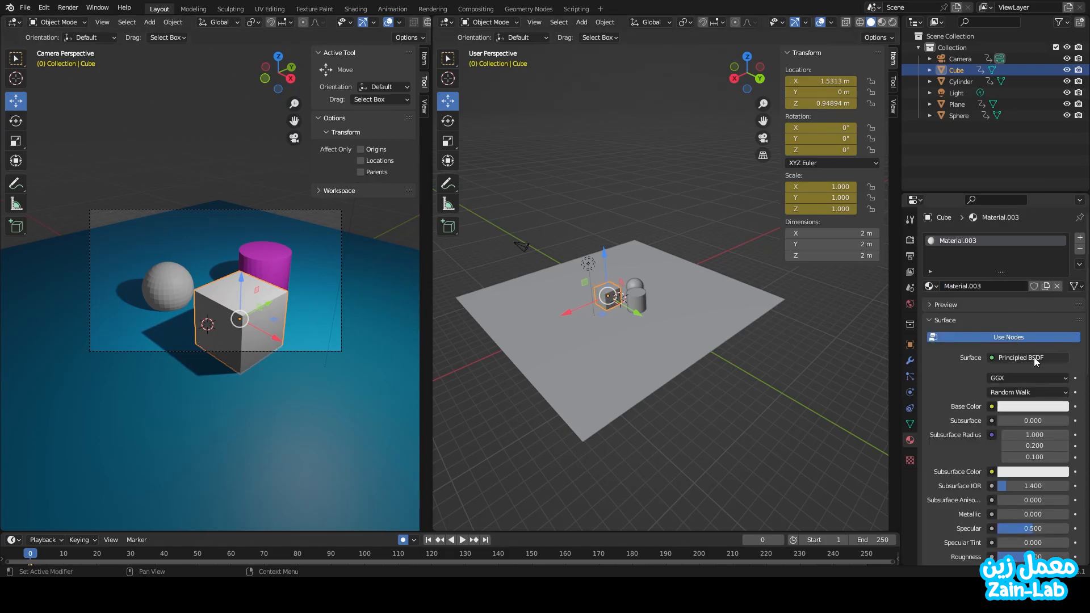
left_click(1038, 407)
left_click_drag(1008, 291, 988, 309)
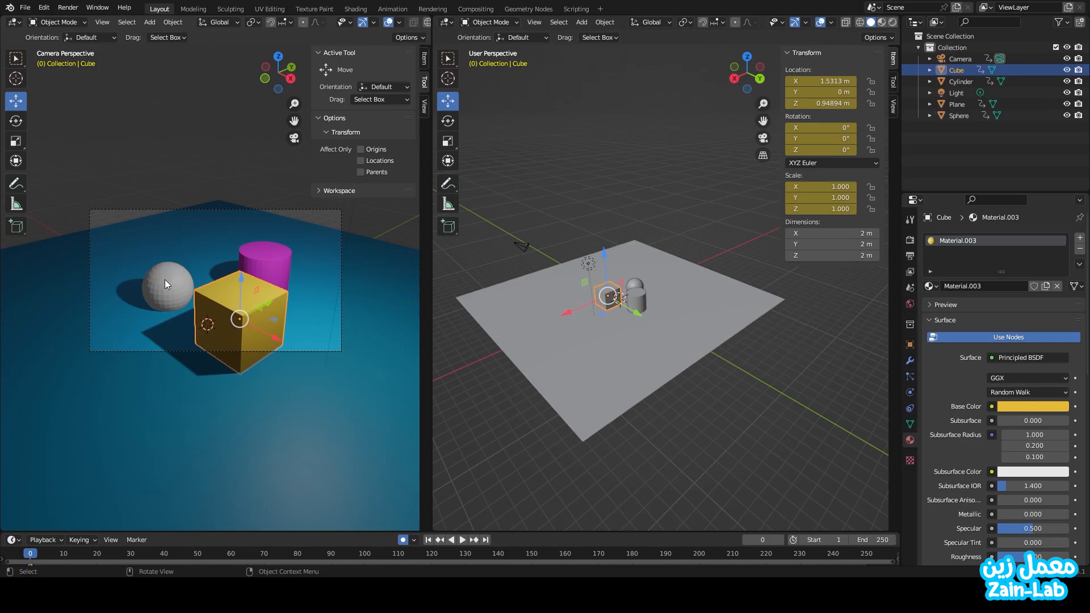
Step: Give the sphere a new material with a green base color
left_click(164, 282)
left_click(994, 287)
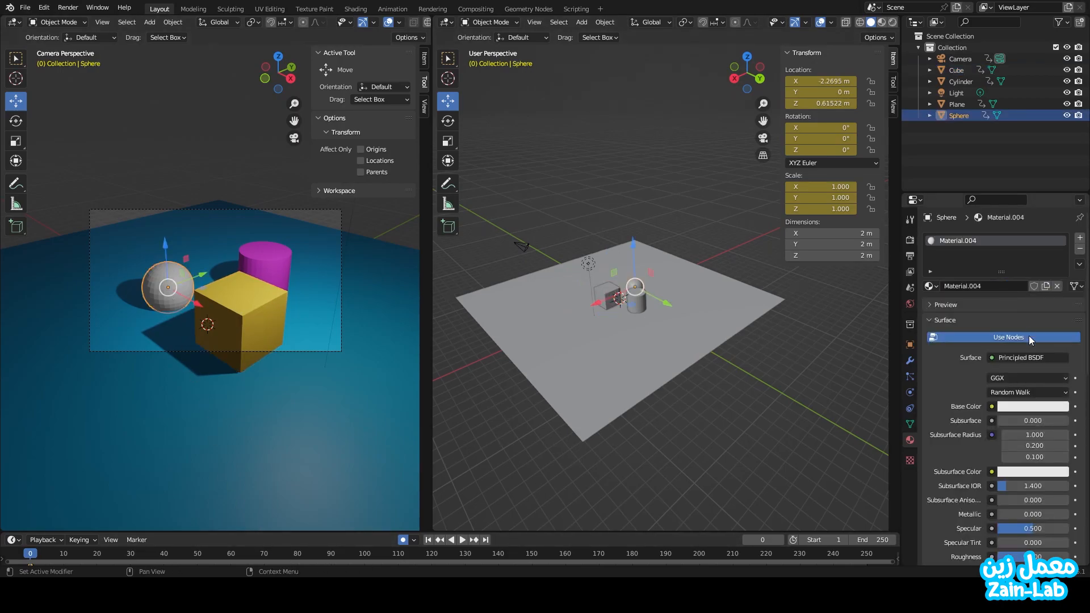
left_click(1016, 406)
left_click(1003, 287)
left_click_drag(1003, 287, 989, 260)
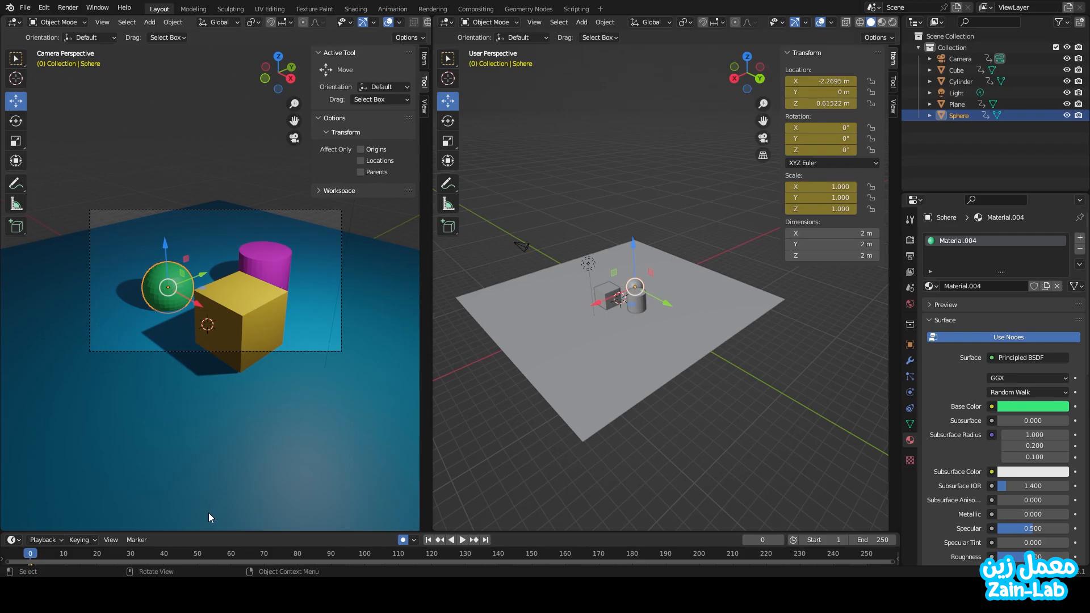
Step: Move the light along X to about 2.09 m and lower it to about Z 5.29 m
left_click(590, 264)
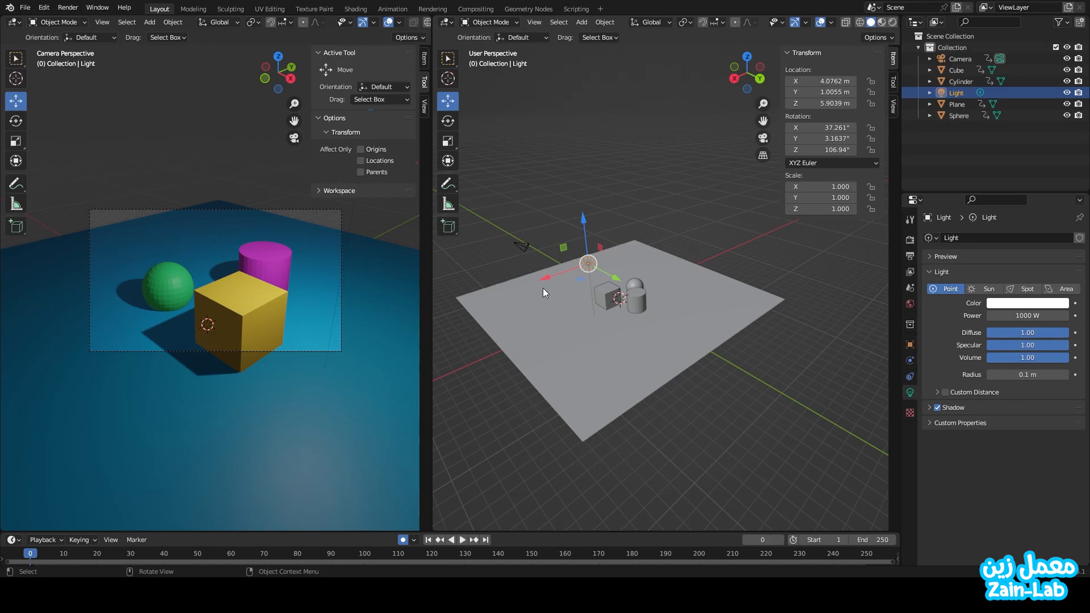
left_click_drag(547, 278, 574, 277)
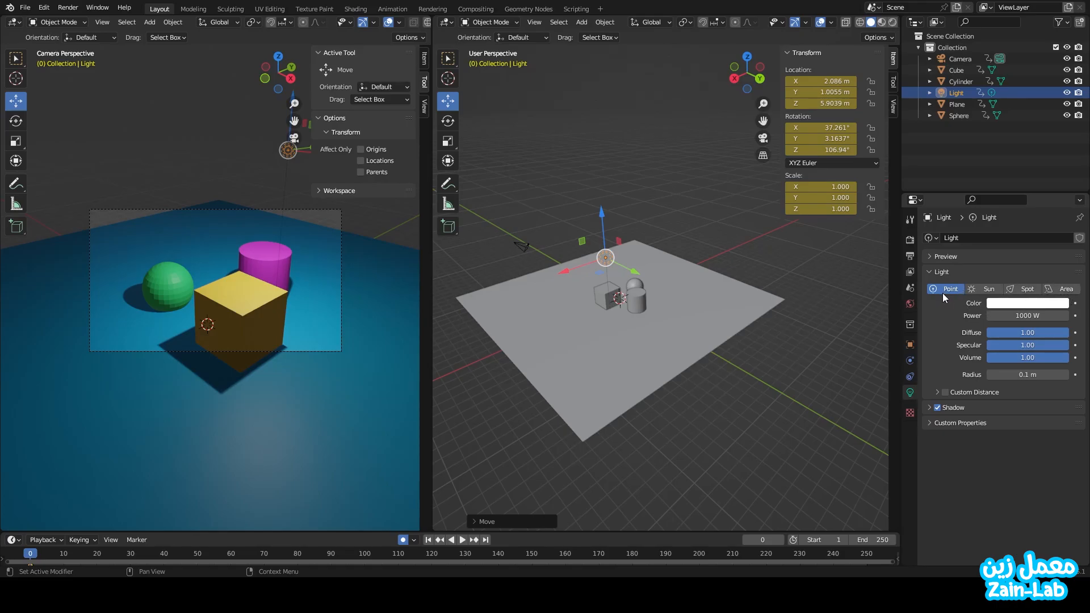
mouse_move(602, 213)
left_mouse_down()
mouse_move(603, 245)
mouse_move(602, 224)
left_mouse_up()
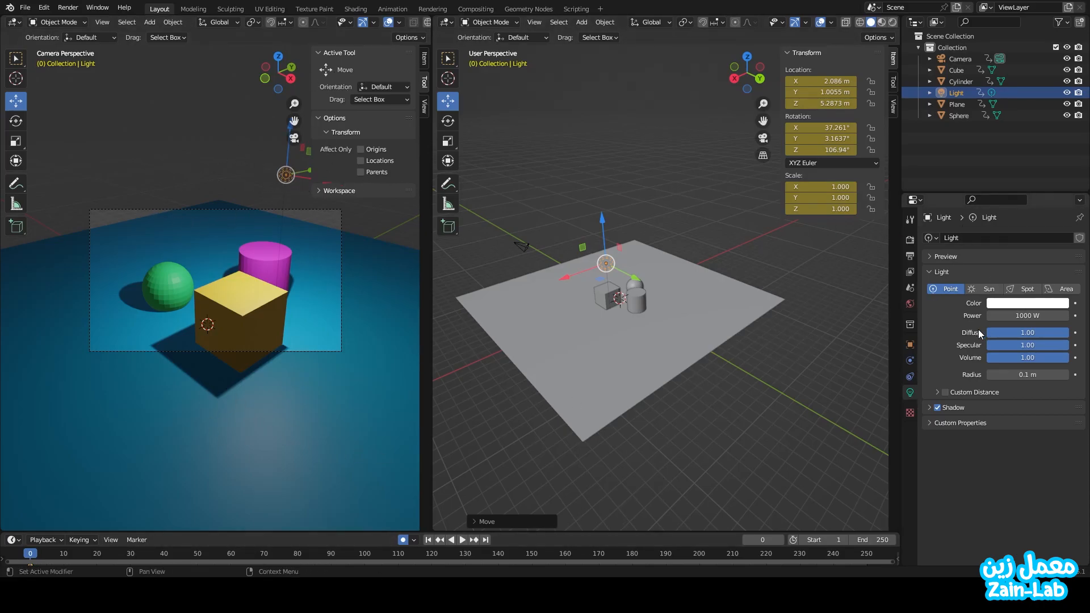
Step: Try the Sun and Spot types on the light
left_click(989, 291)
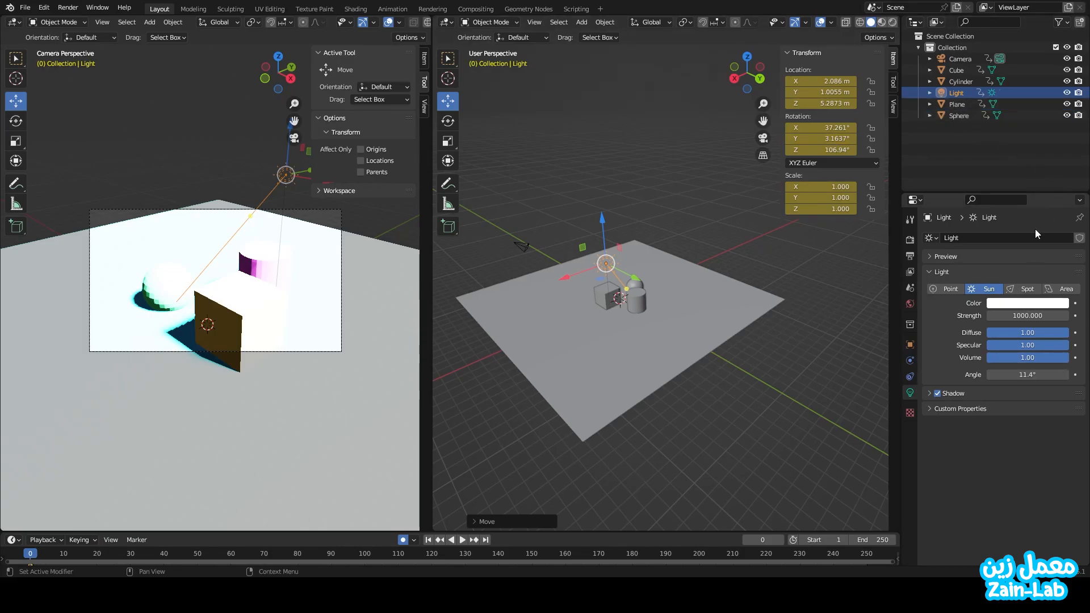
left_click(1025, 290)
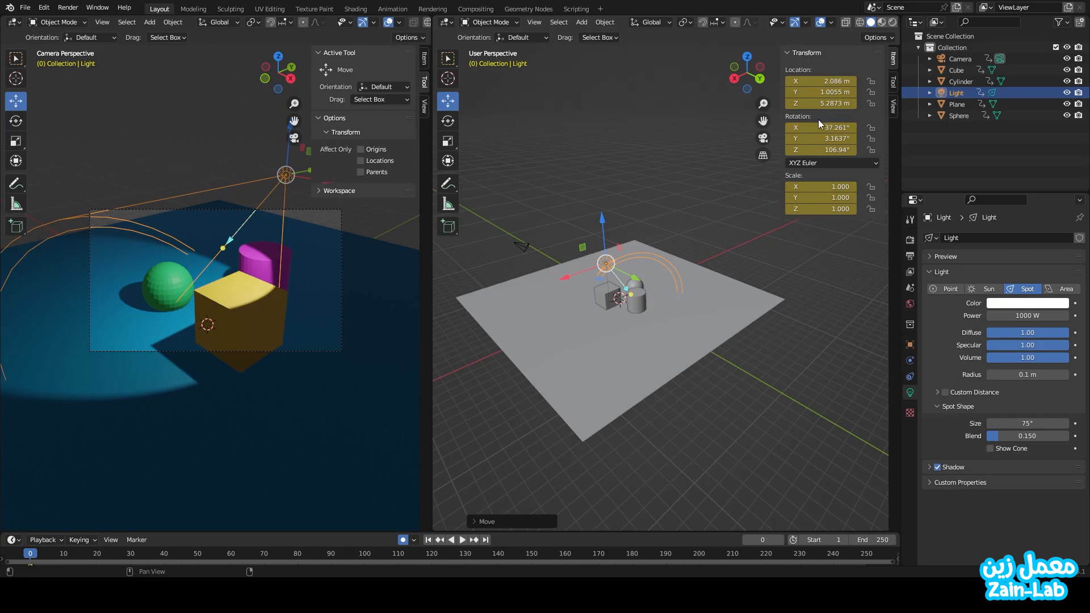
Step: Set the light's X, Y and Z rotation to 0° and raise it to about Z 7.92 m
left_click(841, 127)
type("0")
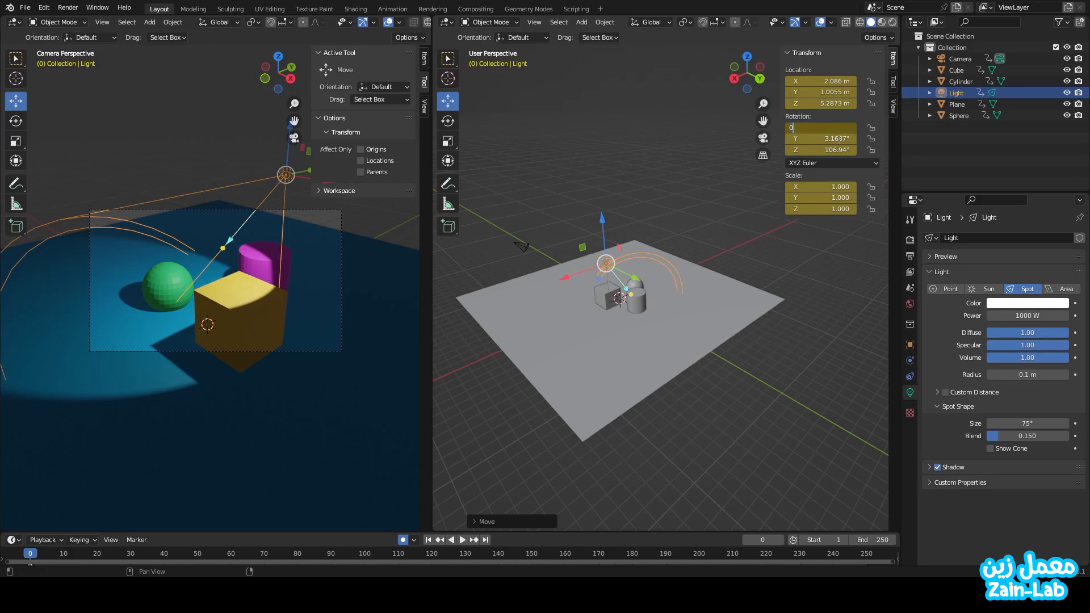
key("Return")
left_click(829, 138)
type("0")
key("Return")
left_click(833, 149)
type("0")
key("Return")
left_click_drag(601, 217, 588, 255)
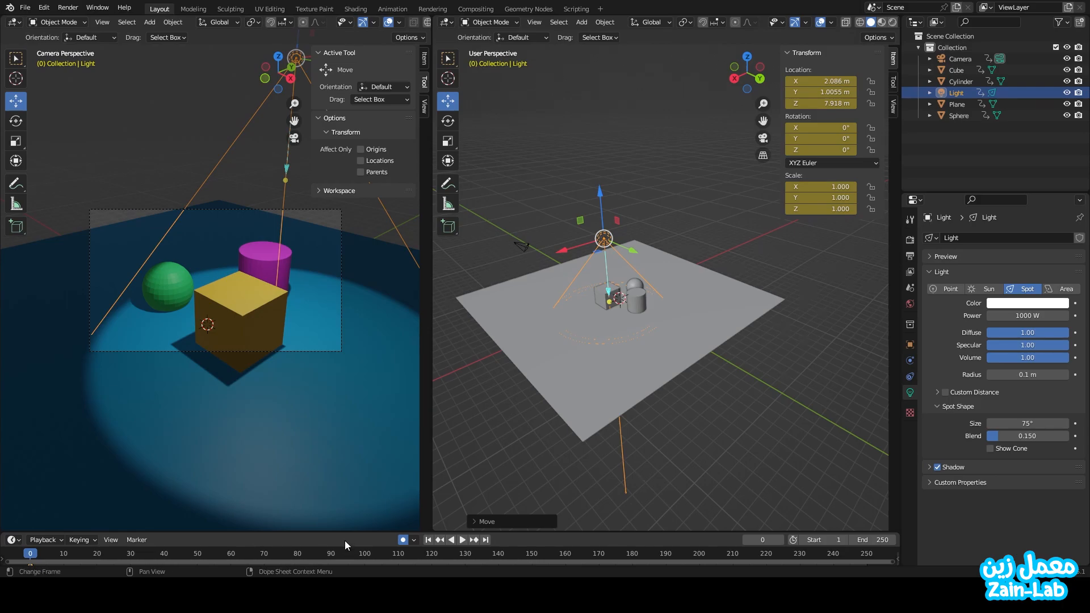
Step: Change the light's type to Area and display the User Perspective viewport in Material Preview shading
left_click(1067, 290)
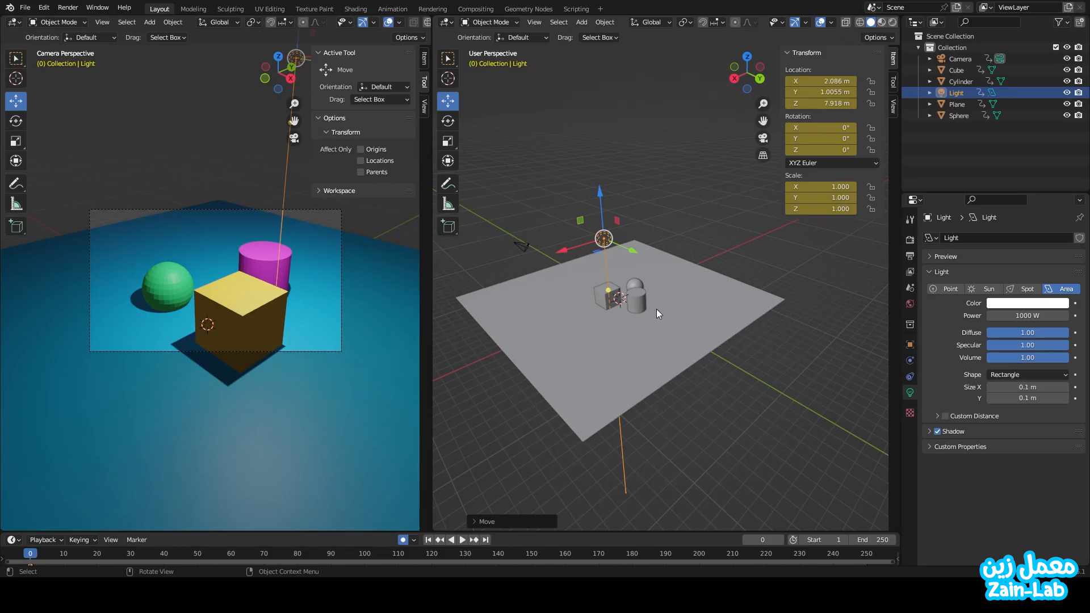
left_click(882, 23)
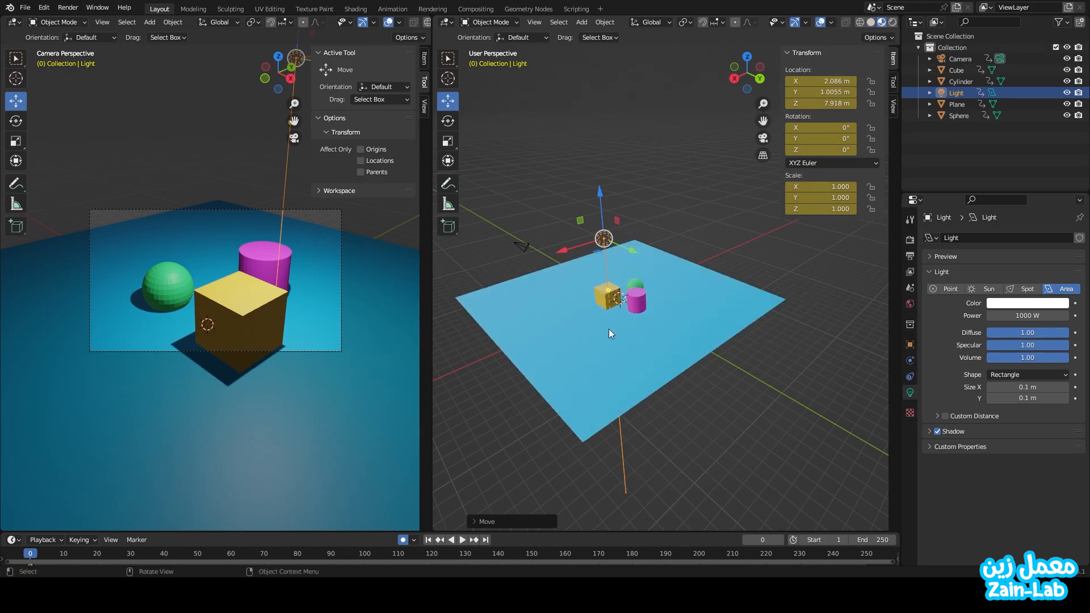